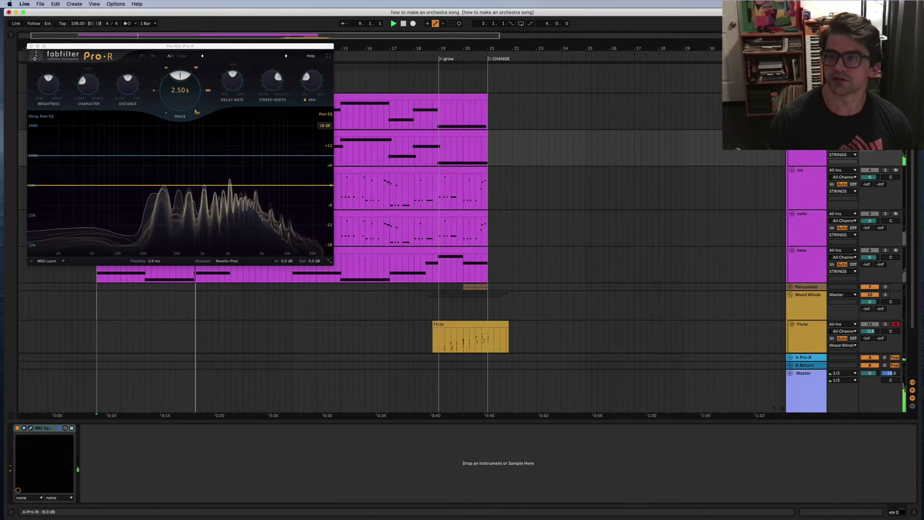
Set the Pro-R reverb to 100% mix, about 55% distance and 4.54 s space, and adjust its brightness and character.
drag(196, 112, 195, 113)
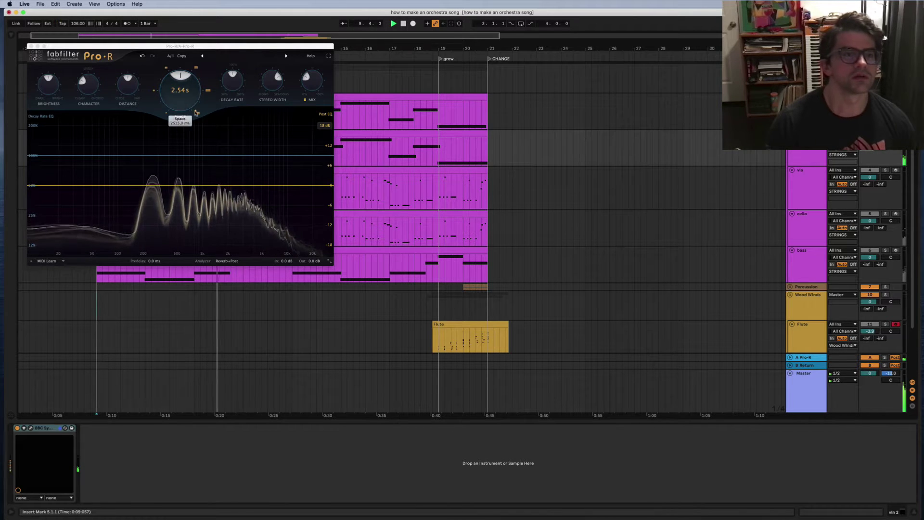
drag(312, 81, 311, 30)
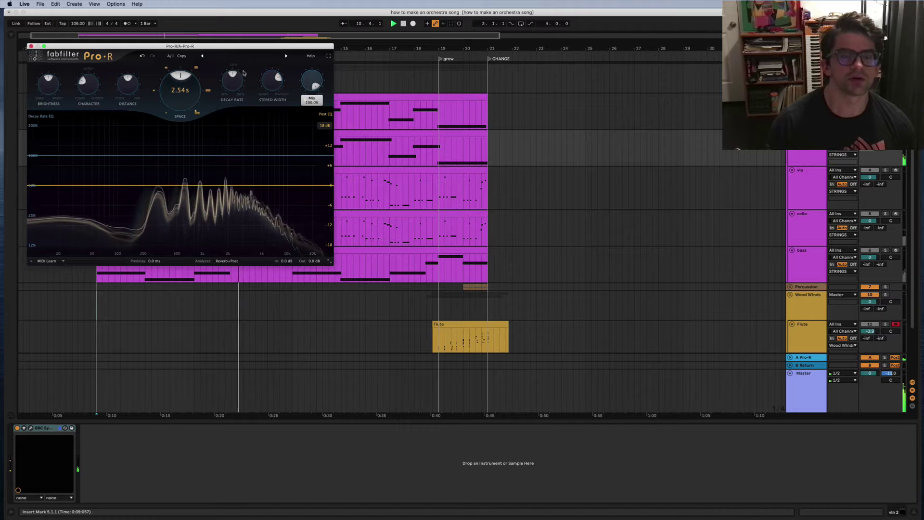
drag(51, 92, 128, 80)
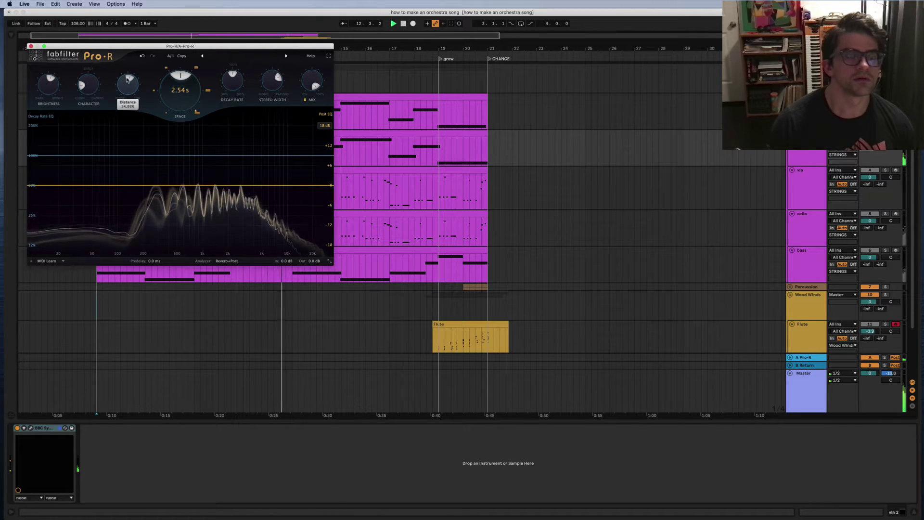
drag(186, 99, 186, 64)
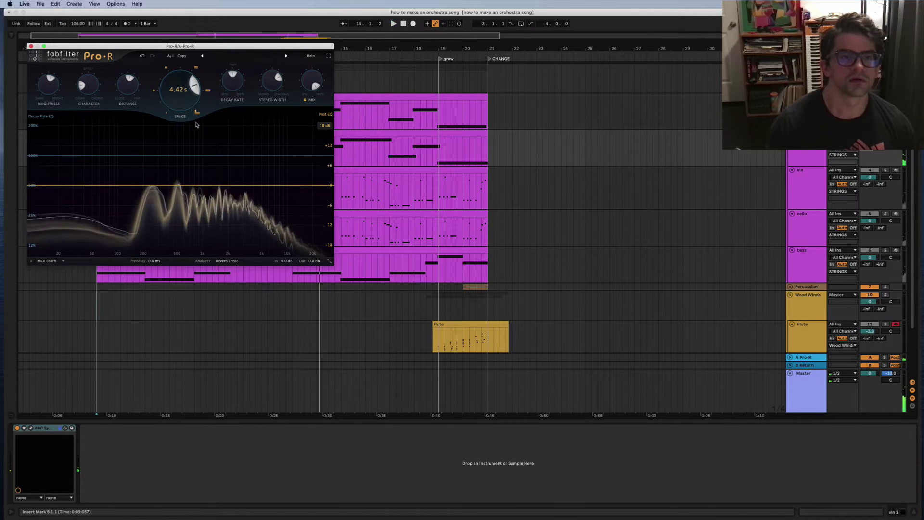
mouse_move(184, 100)
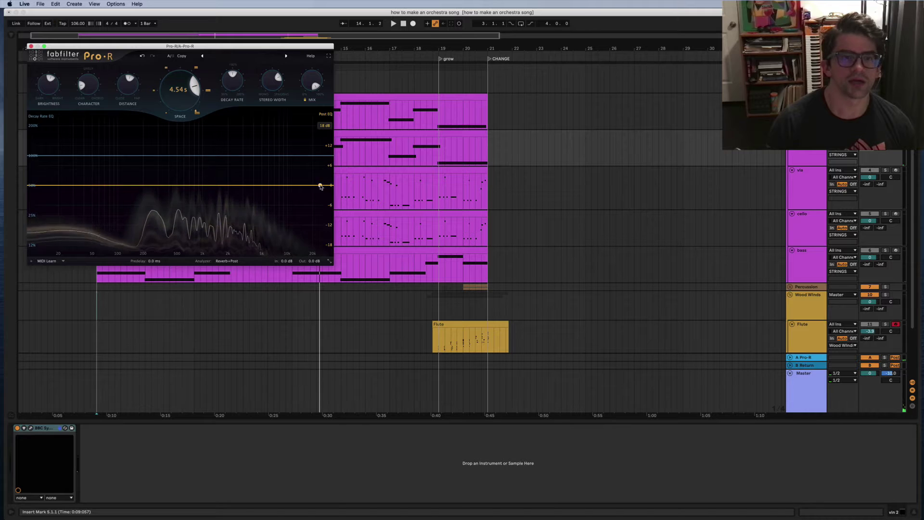
During playback, cut the reverb's lows around 44 Hz in the Post EQ and reduce high-frequency decay to 43% from about 6387 Hz.
key(space)
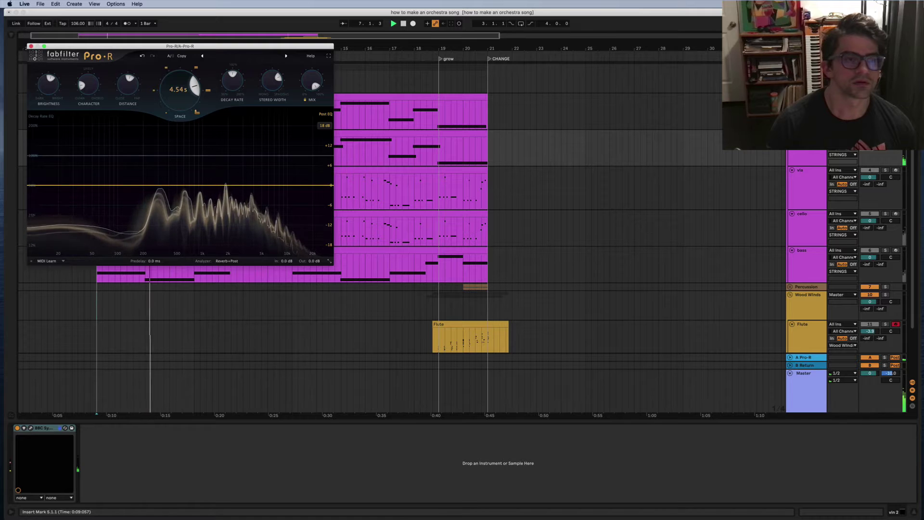
drag(36, 187, 38, 197)
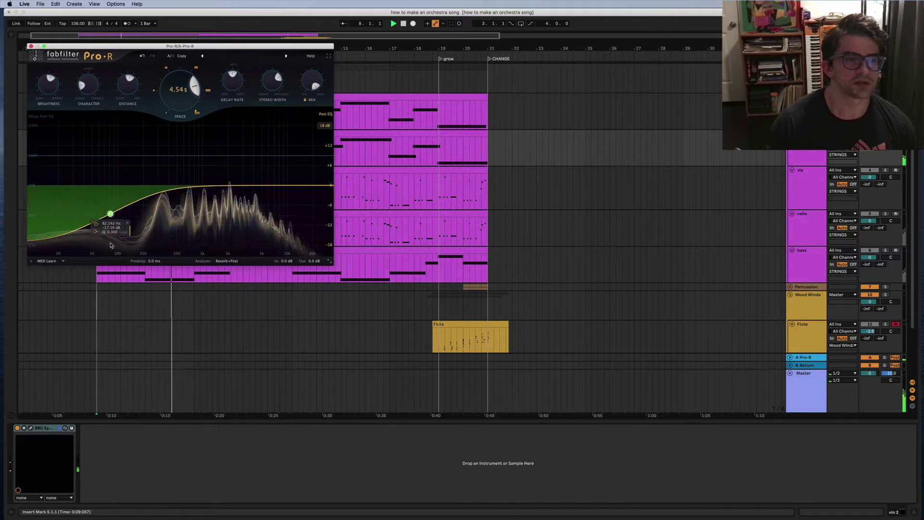
drag(89, 233, 88, 235)
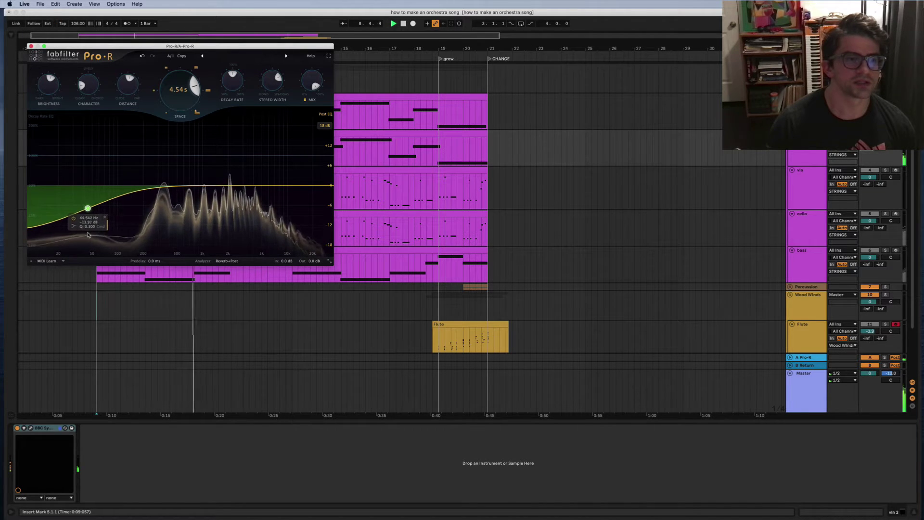
scroll(87, 209, up, 3)
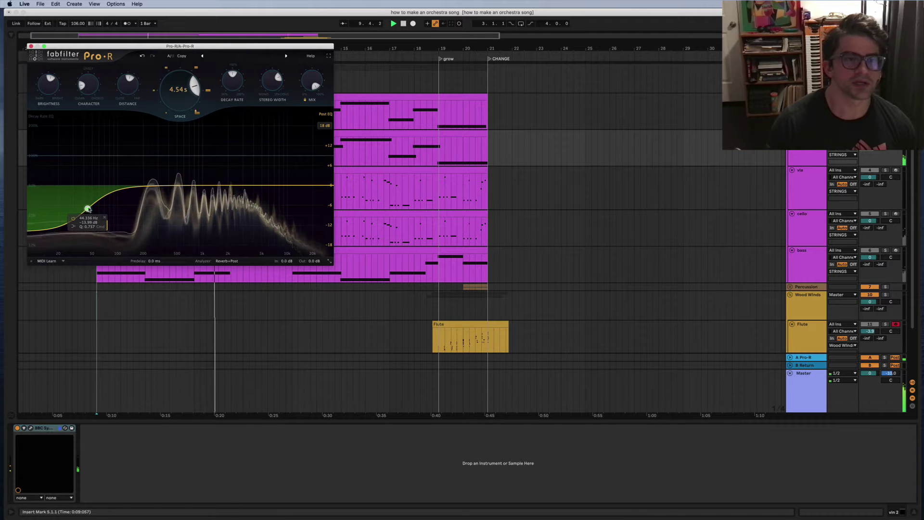
drag(282, 155, 281, 194)
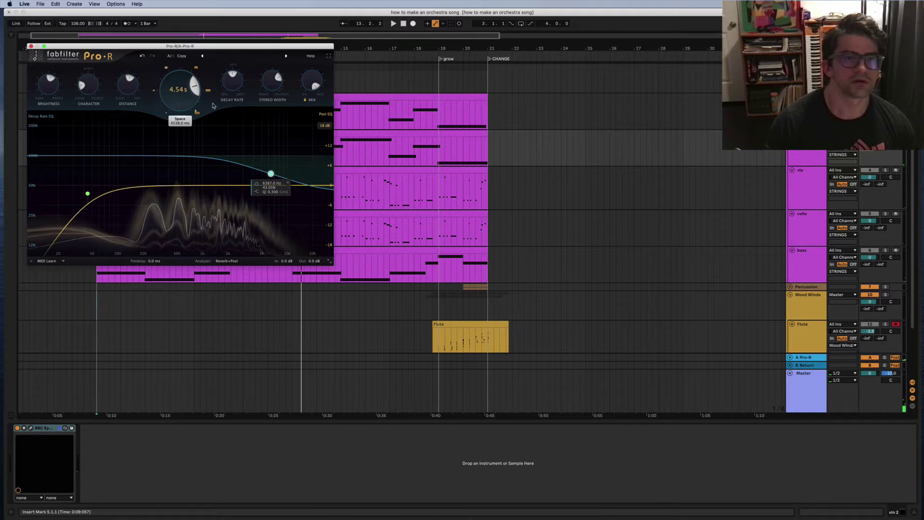
click(30, 47)
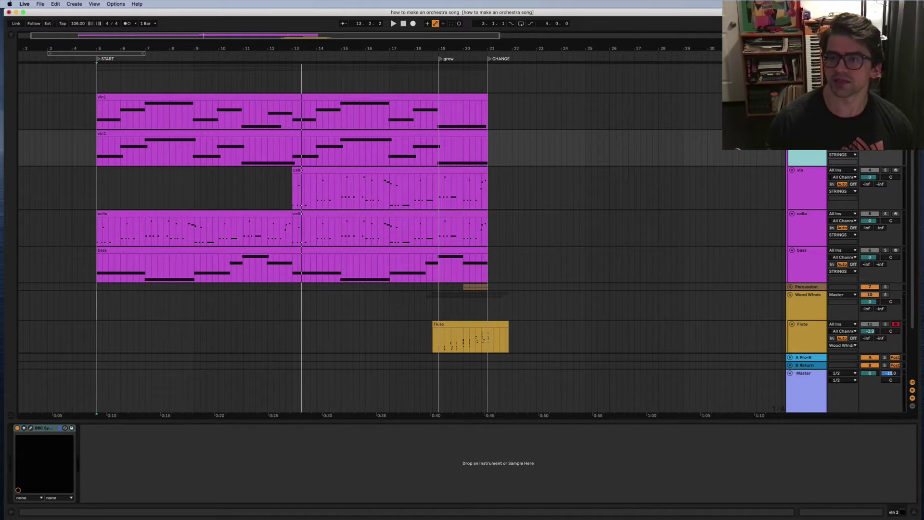
Show the automation lanes and choose an instrument parameter to automate on the vln1 and vln 2 tracks.
click(885, 133)
key(a)
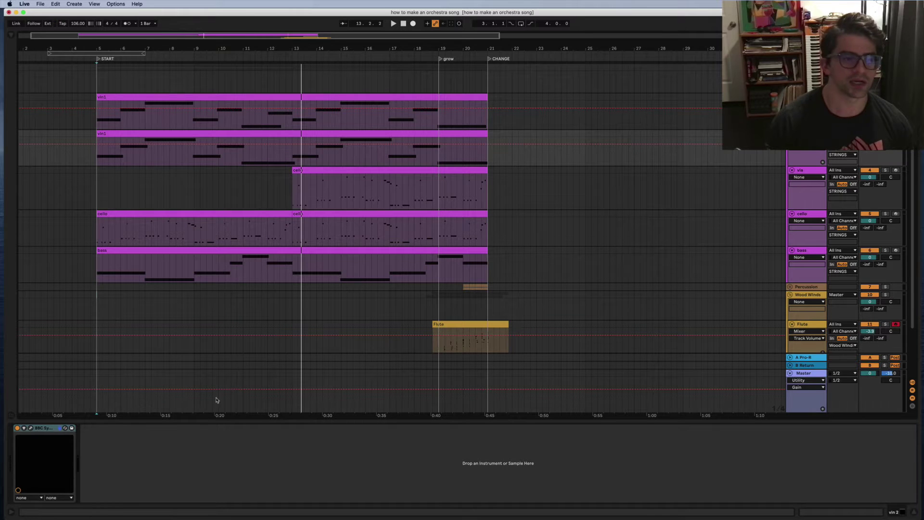
scroll(385, 217, down, 1)
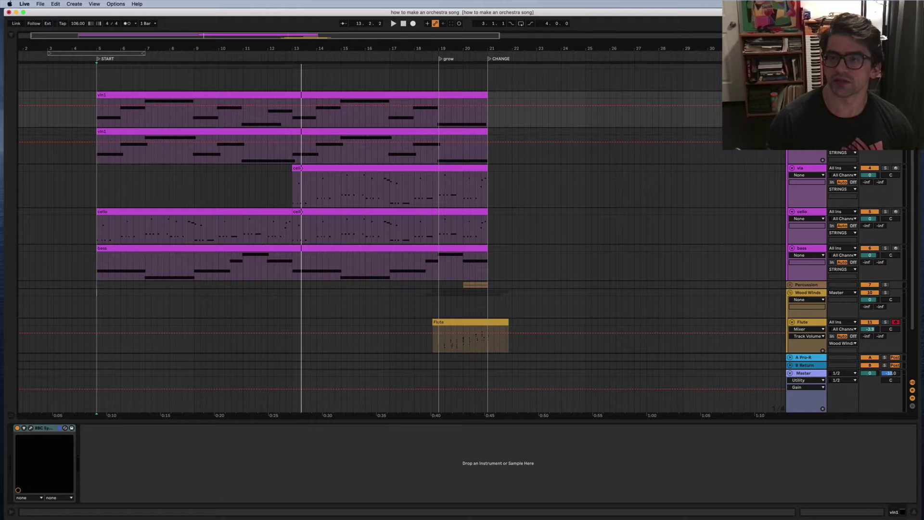
click(808, 154)
click(808, 109)
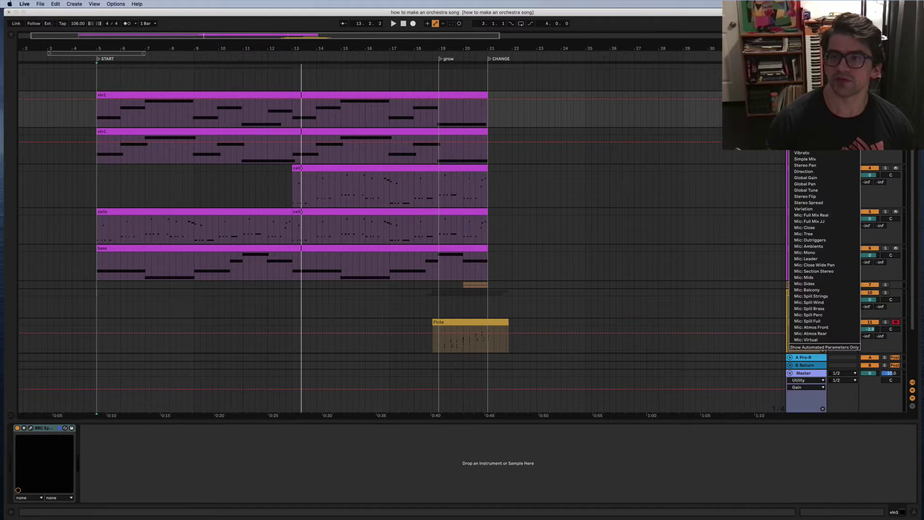
click(810, 157)
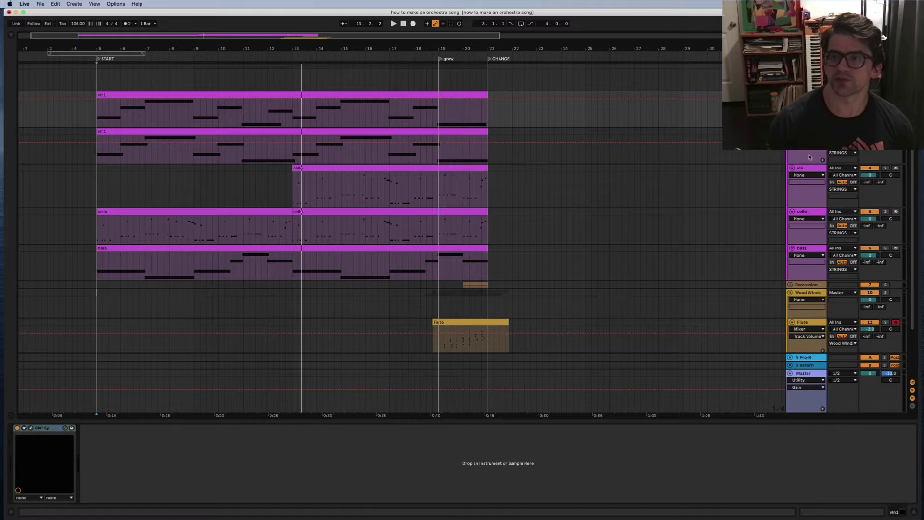
click(808, 155)
click(807, 157)
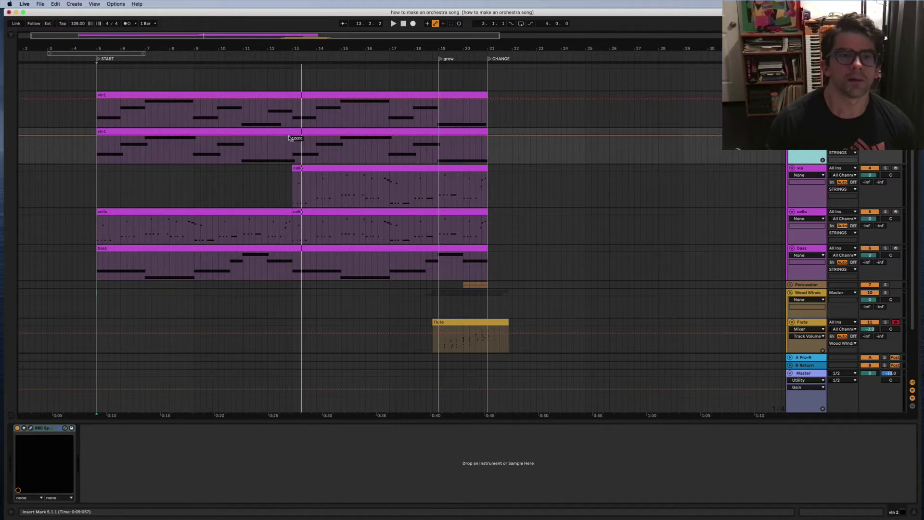
Lower the automation level to about 67% on vln 2 and 79% on vln1, and audition from bar 17.
drag(489, 136, 489, 145)
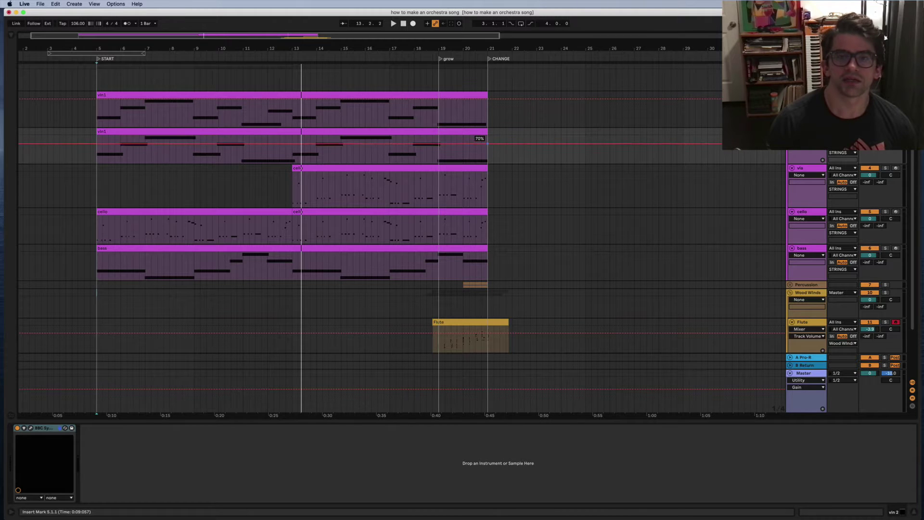
drag(490, 100, 490, 104)
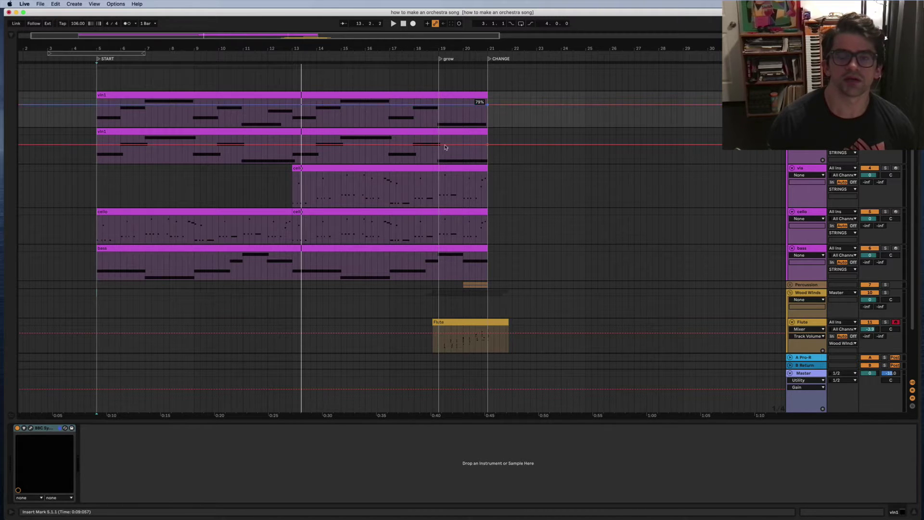
click(388, 161)
key(space)
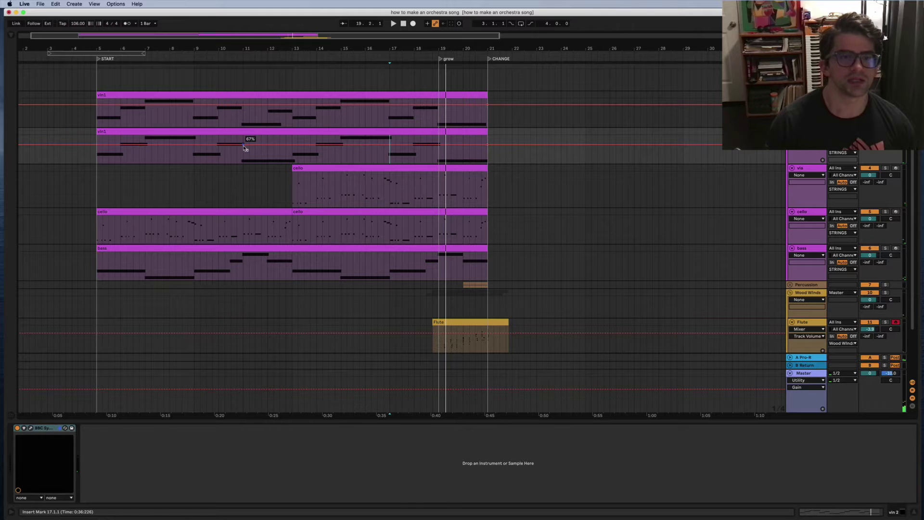
Create automation ramps on both violin tracks rising from the START marker to bar 11, starting vln 2 at about 20%, and play them.
click(100, 110)
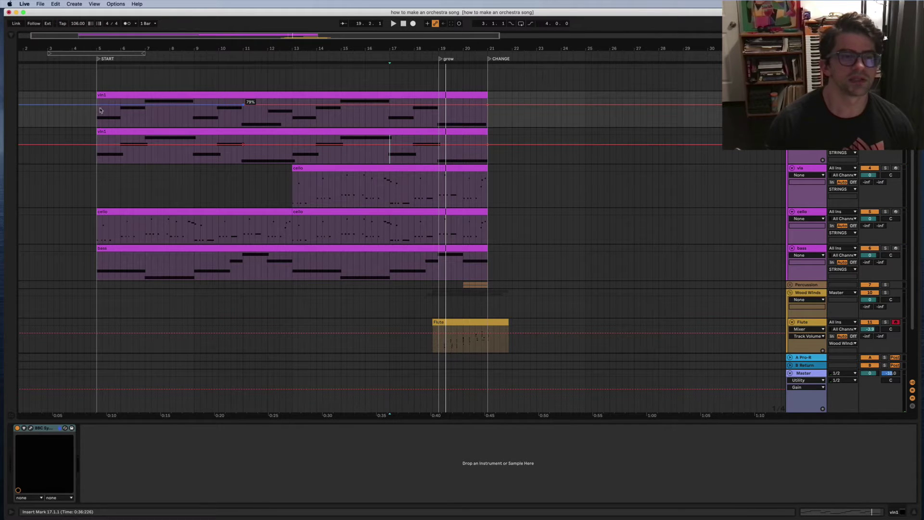
drag(100, 106, 97, 152)
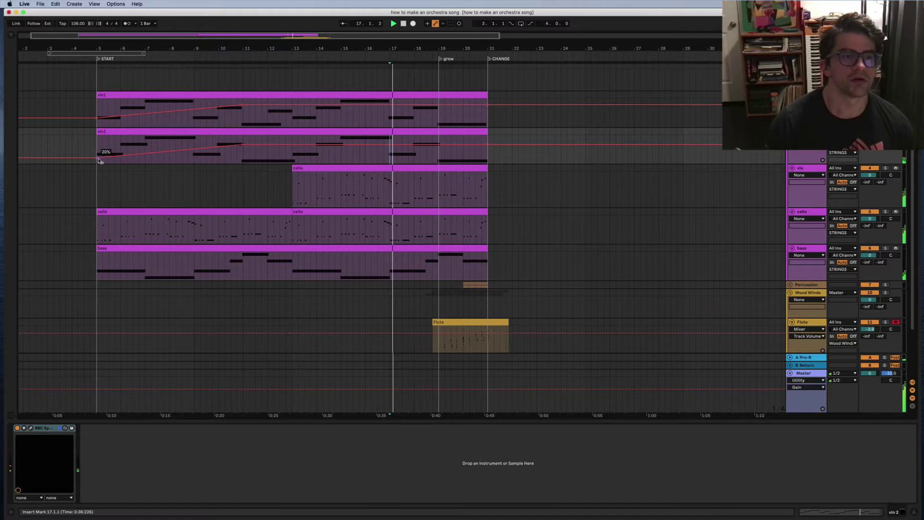
click(100, 173)
key(space)
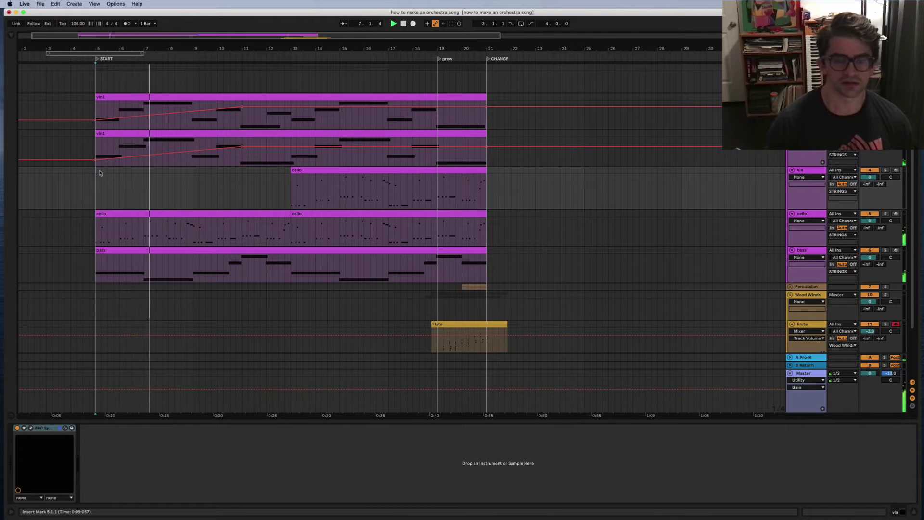
Lower the bar 11 breakpoints on both violin lanes so the ramps keep rising towards the CHANGE marker, and audition the passage.
key(a)
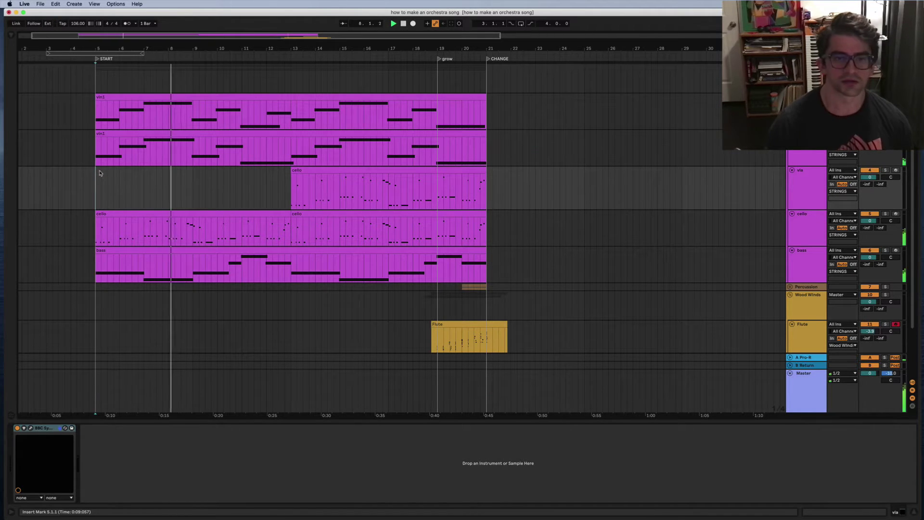
scroll(100, 173, left, 2)
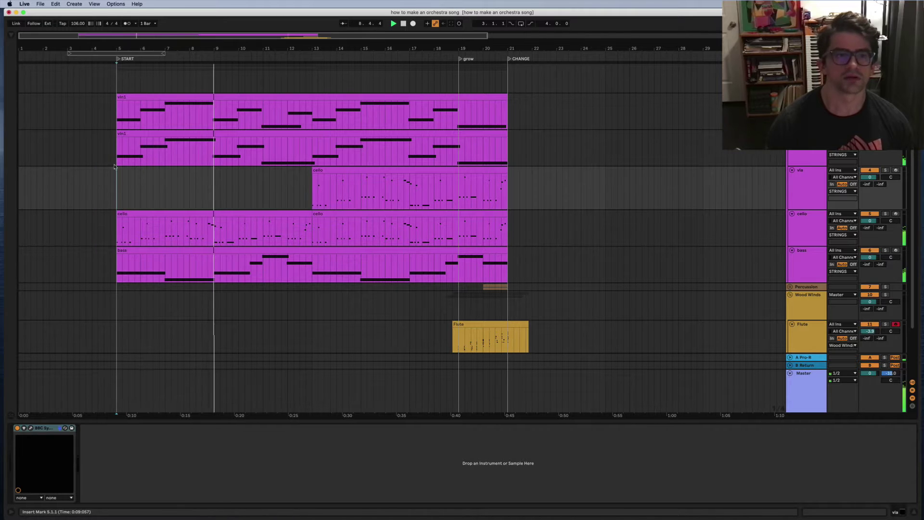
key(a)
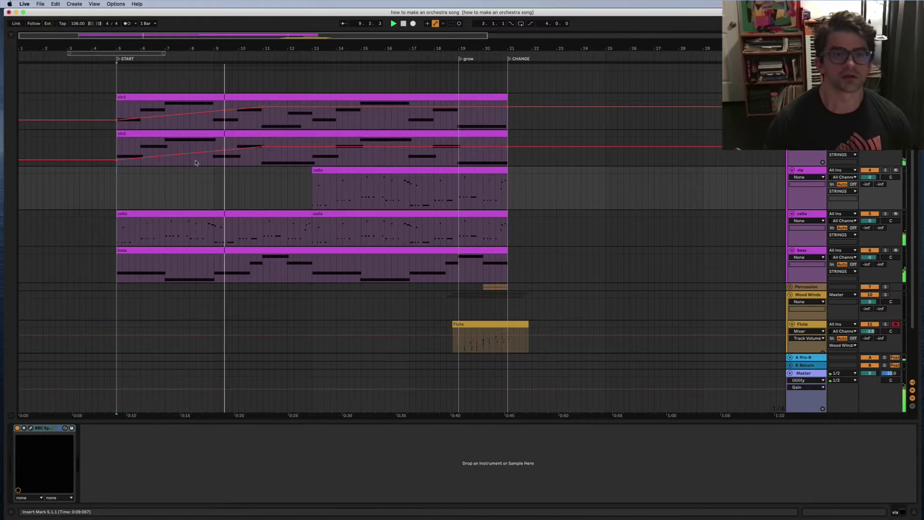
click(263, 147)
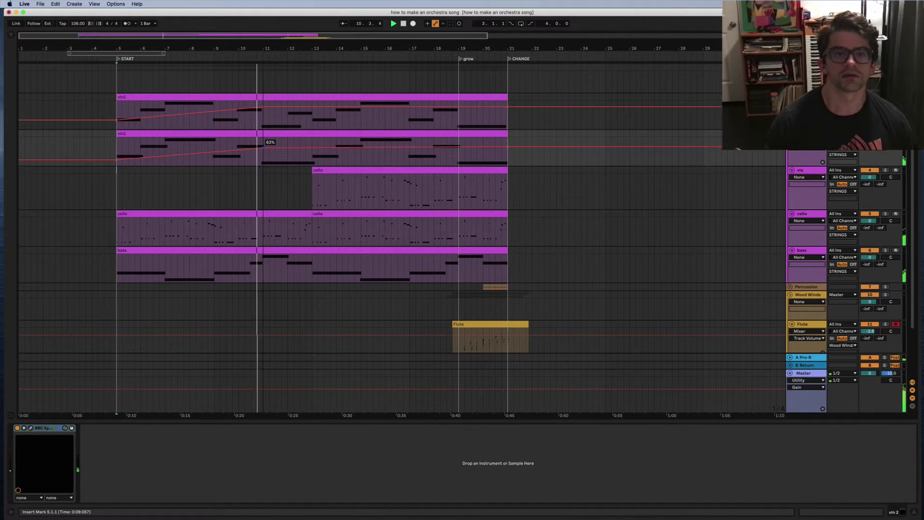
click(268, 105)
drag(263, 107, 262, 111)
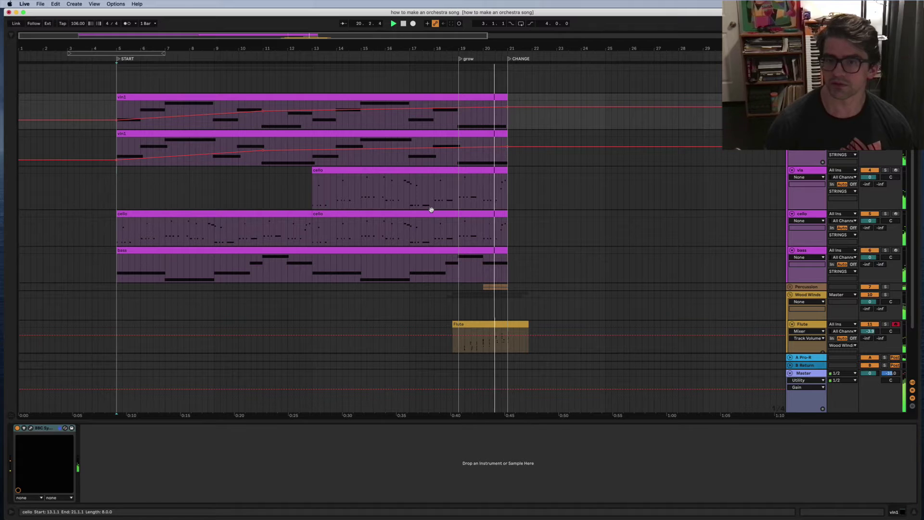
key(space)
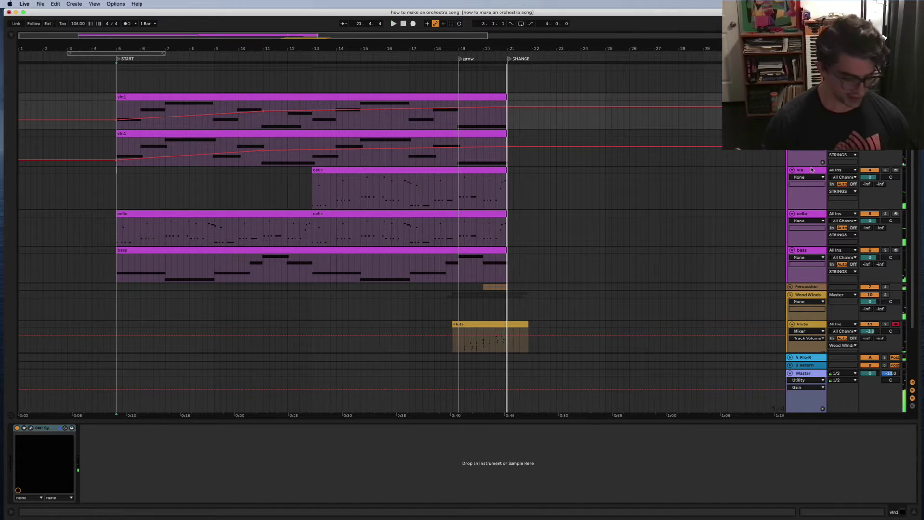
Hide the automation lanes and duplicate the vla track.
key(a)
click(812, 170)
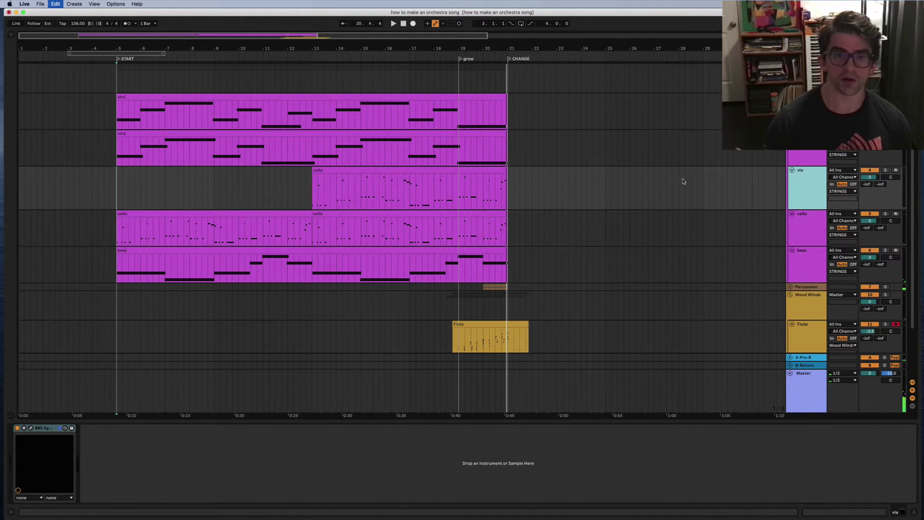
key(super+d)
Open the clip on the duplicated vla track and examine its MIDI notes.
click(334, 222)
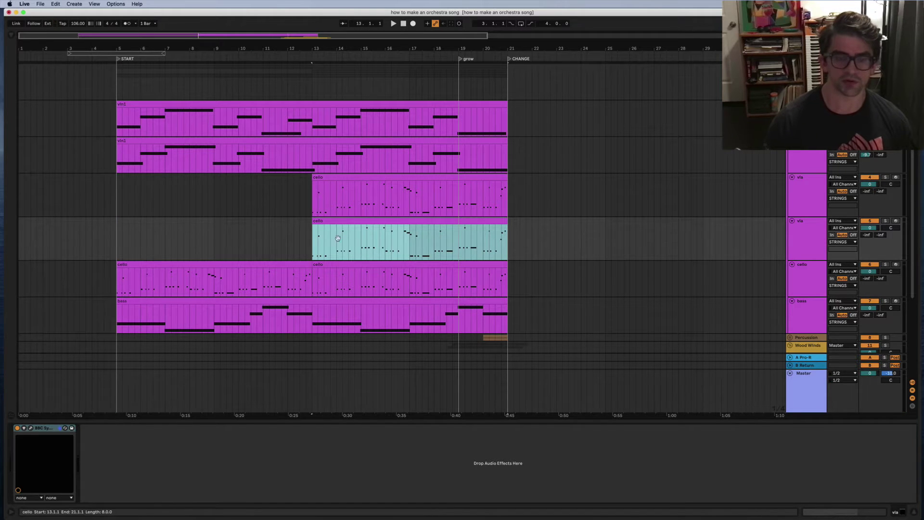
double_click(338, 238)
scroll(225, 404, down, 2)
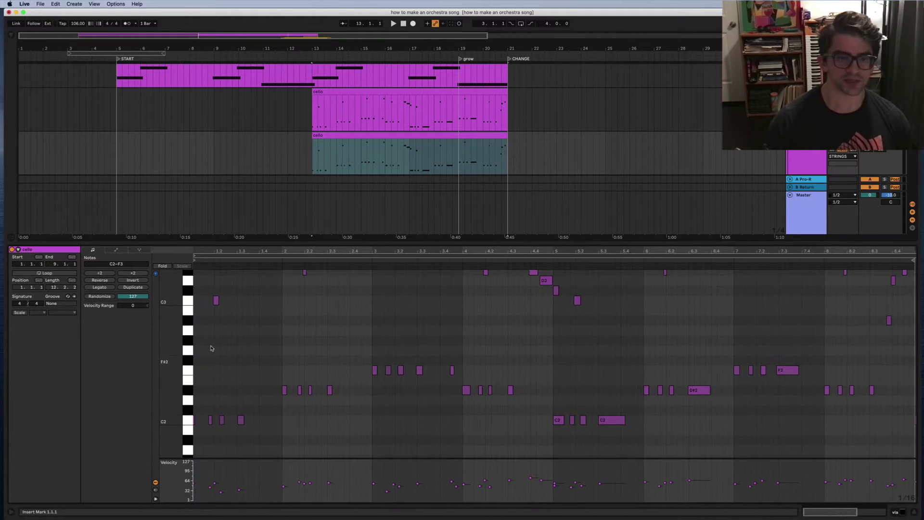
click(216, 311)
key(super+a)
click(229, 390)
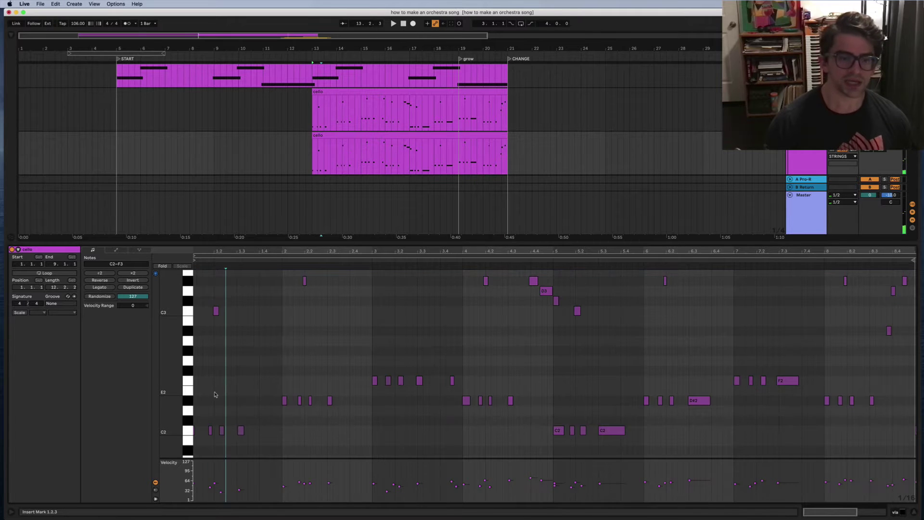
key(plus)
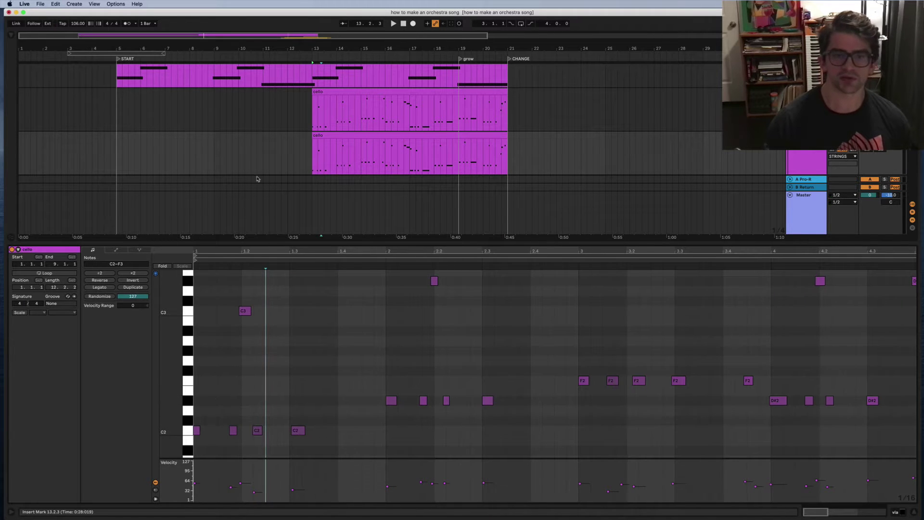
Delete the copied cello clip from the duplicated vla track, leaving its lane empty from bar 13.
click(373, 136)
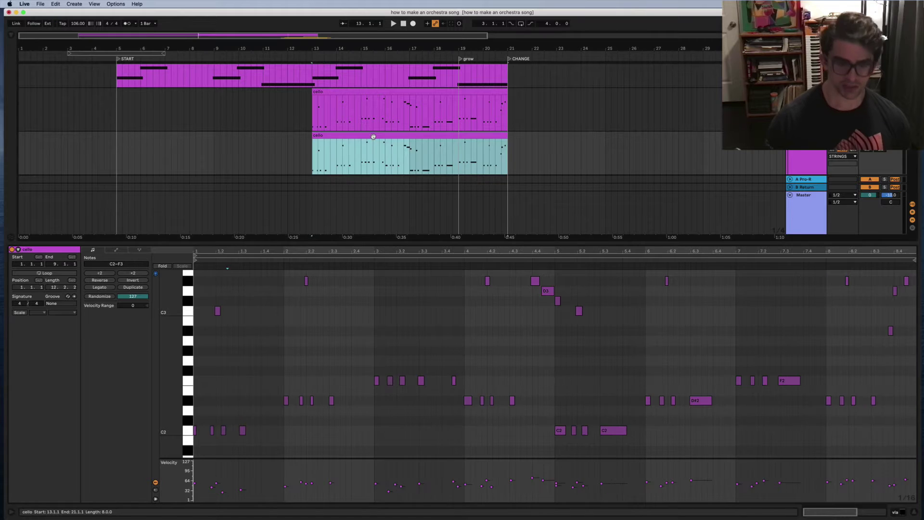
key(Delete)
scroll(377, 150, right, 2)
click(377, 150)
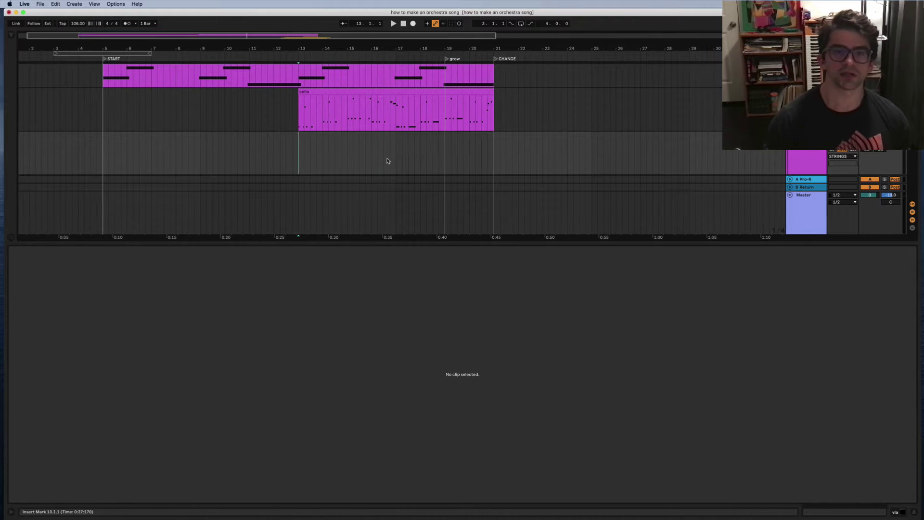
Create an empty eight-bar MIDI clip on the duplicated vla track from bar 13 to the CHANGE marker.
drag(388, 161, 486, 155)
key(super+shift+m)
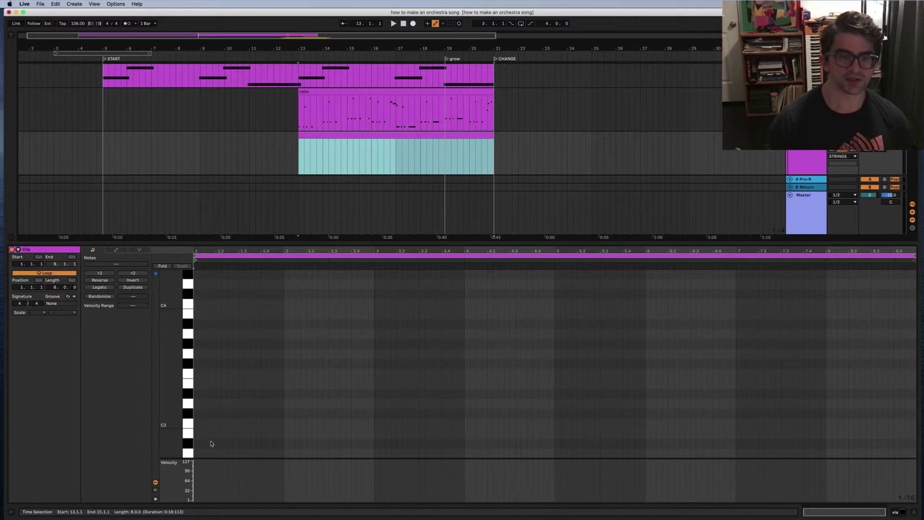
scroll(210, 416, down, 5)
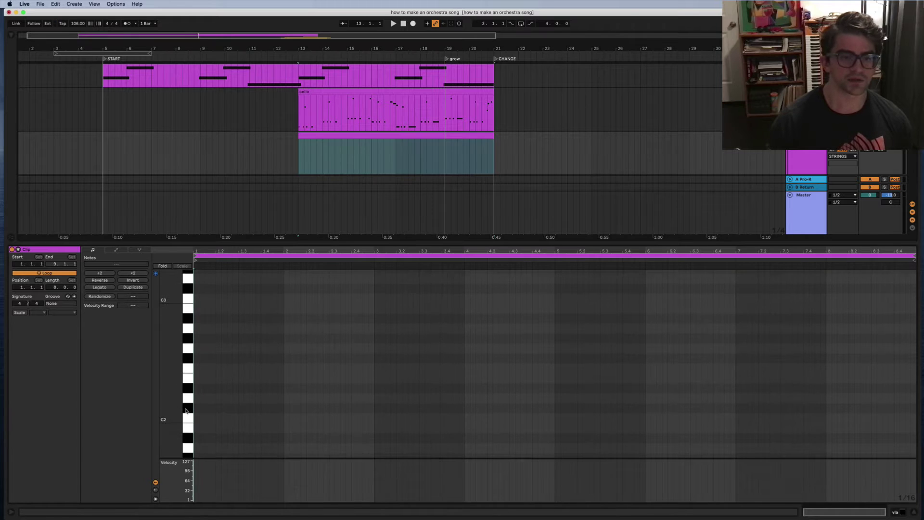
Audition the low C and enter a sixteenth-note C2 with velocity 66 at the start of the new clip.
click(188, 421)
scroll(197, 420, up, 3)
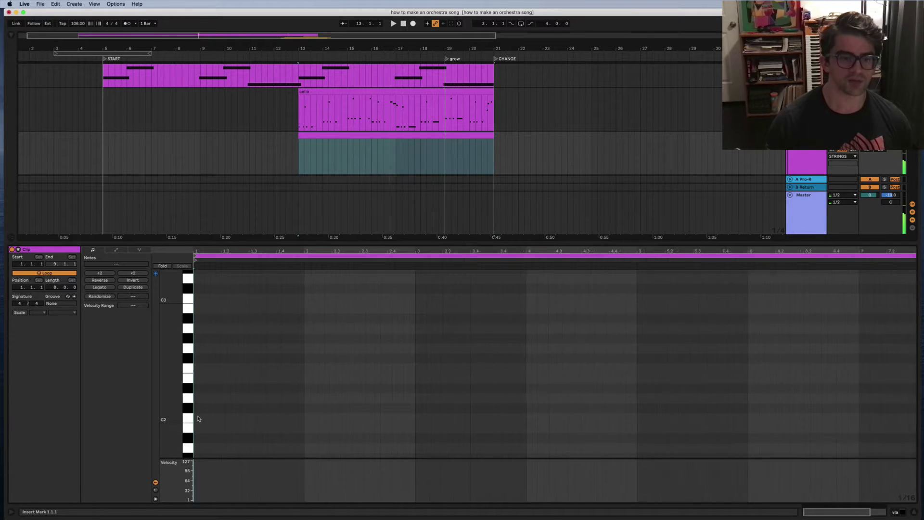
scroll(199, 419, down, 2)
key(space)
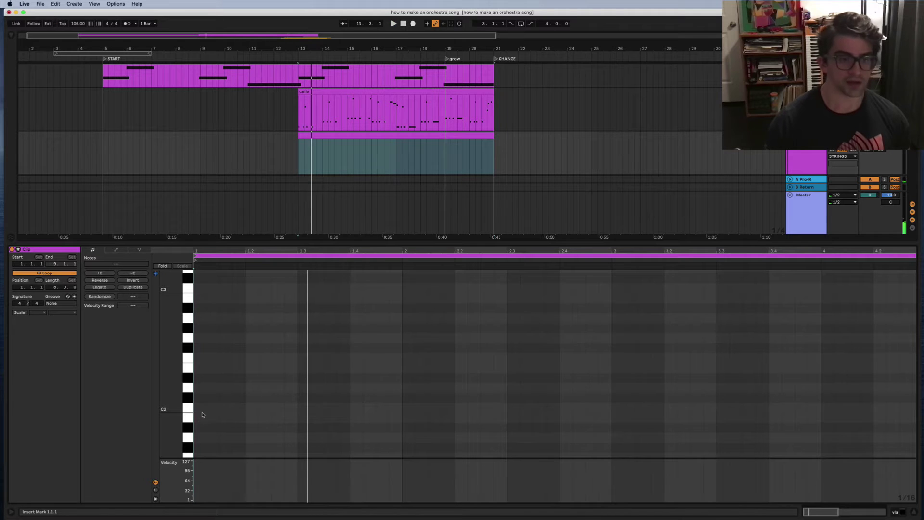
key(space)
double_click(202, 408)
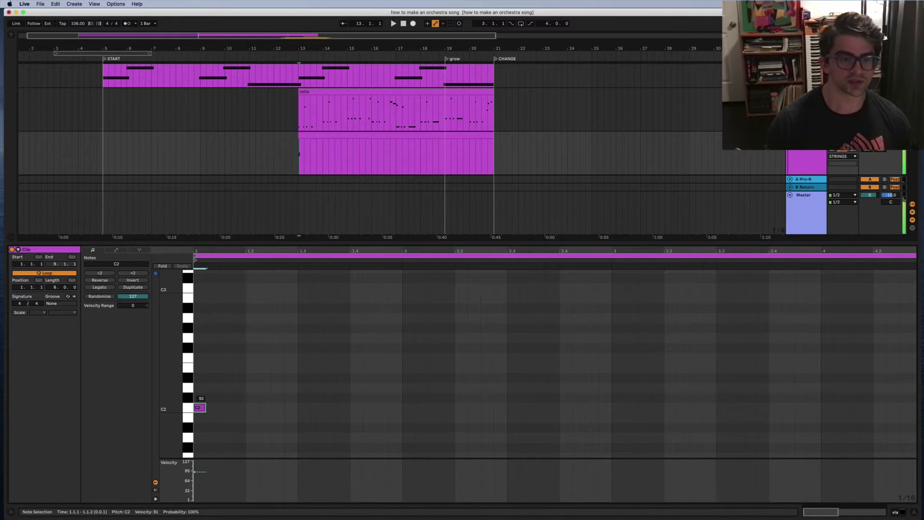
scroll(211, 437, down, 1)
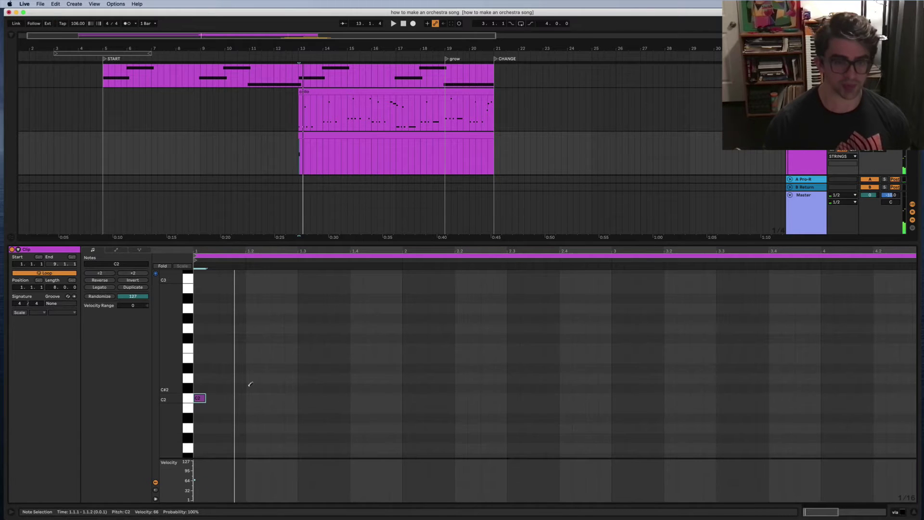
key(space)
Add sixteenth-note D2 at 1.1.3 and D#2 at 1.1.4, and audition the phrase.
double_click(225, 377)
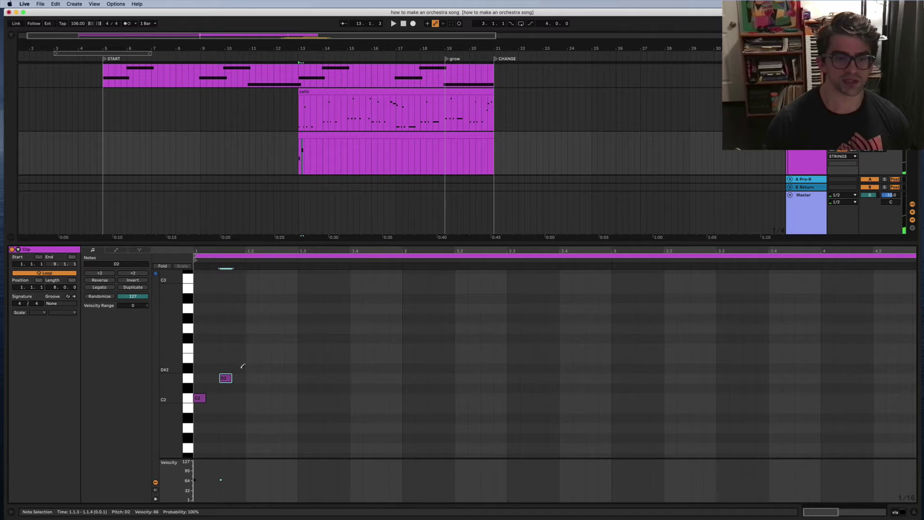
double_click(238, 368)
key(space)
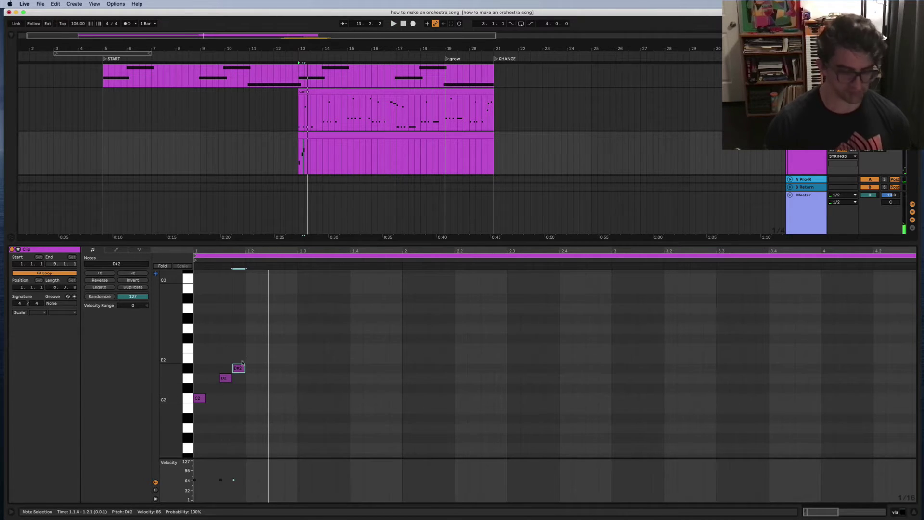
key(space)
Move the D2 and D#2 notes one sixteenth earlier so they directly follow the opening C2, and audition the phrase.
shift+click(227, 380)
drag(232, 381, 219, 383)
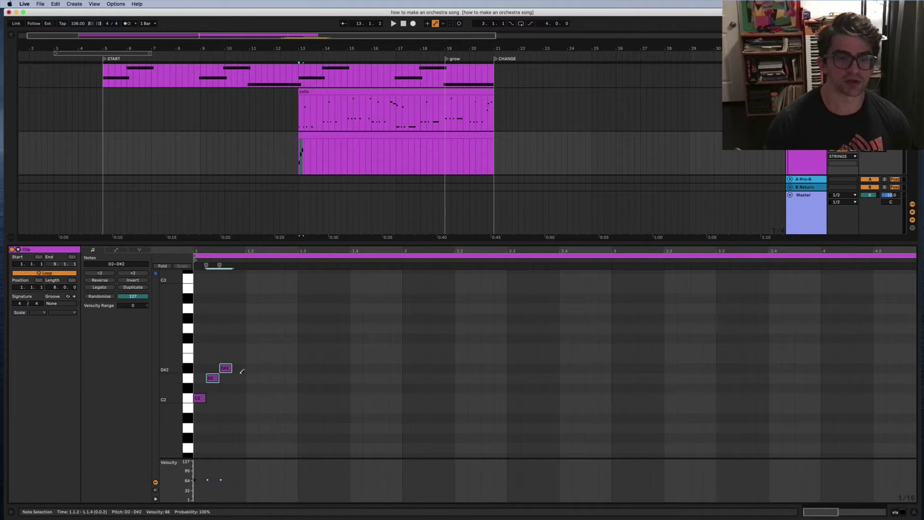
key(space)
key(space)
scroll(242, 381, down, 1)
key(space)
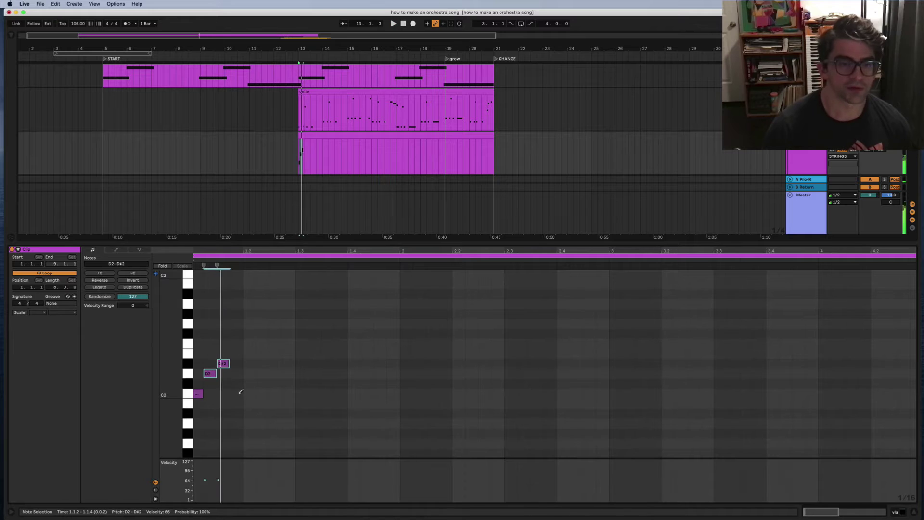
Try a sixteenth-note C2 at 1.1.4 after the D#2 and audition the phrase.
double_click(239, 393)
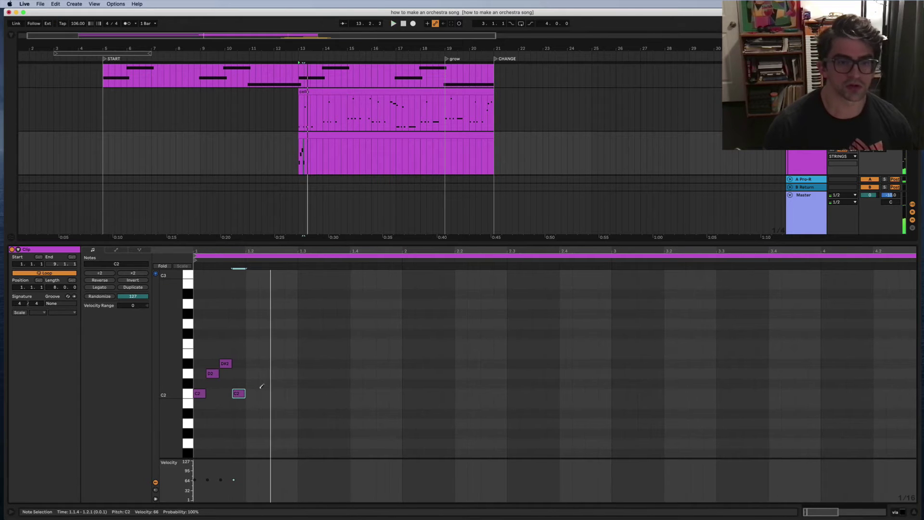
key(space)
key(space)
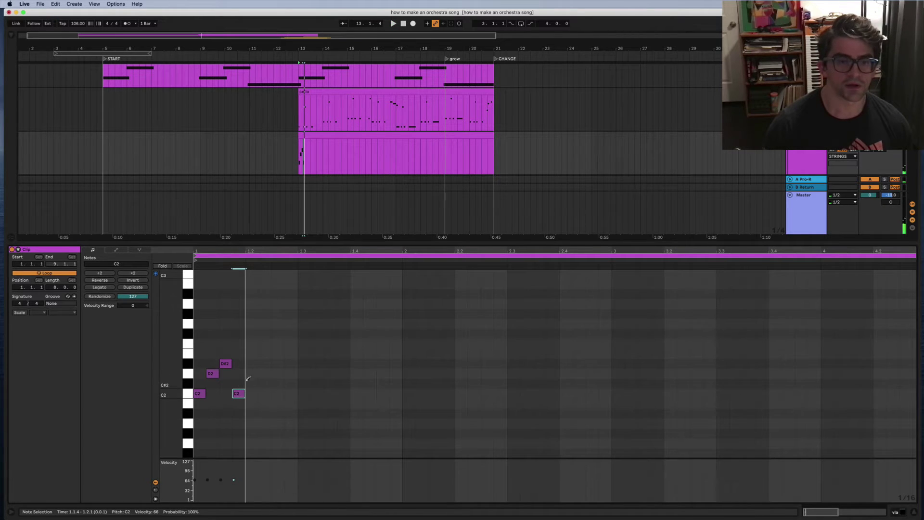
Try repeating the D2 and D#2 sixteenths in beat 2, placing them at 1.2.1 and 1.2.2.
double_click(265, 373)
double_click(277, 363)
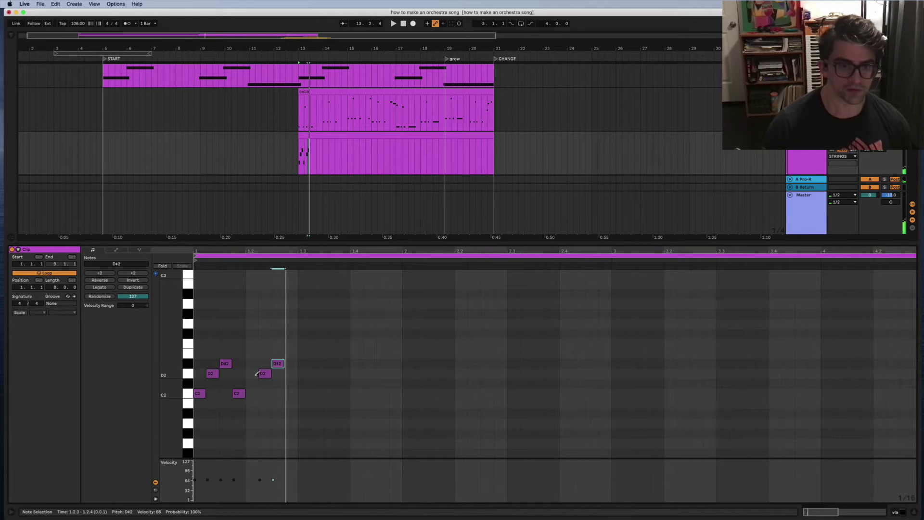
click(256, 374)
click(267, 372)
double_click(266, 363)
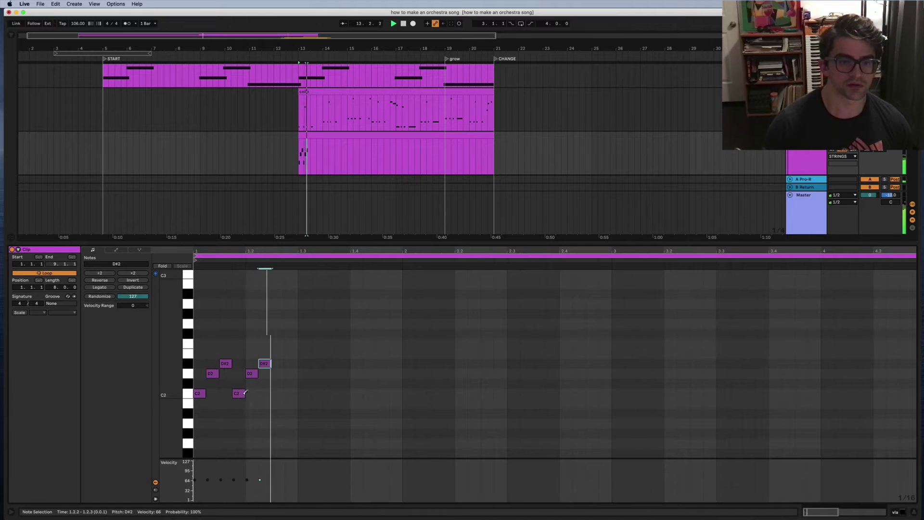
Delete the C2 at 1.1.4, try an F2 at 1.2.3 after the second D#2, and audition the phrase.
double_click(244, 392)
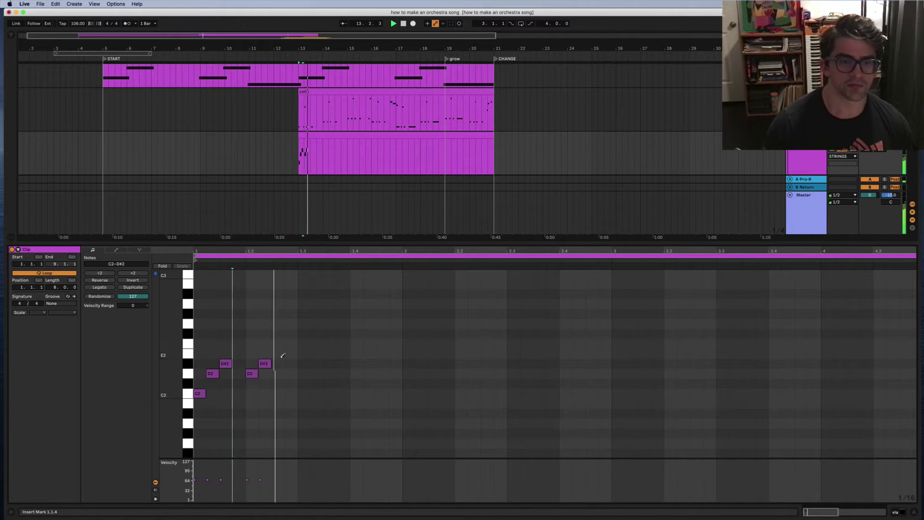
double_click(270, 362)
double_click(267, 362)
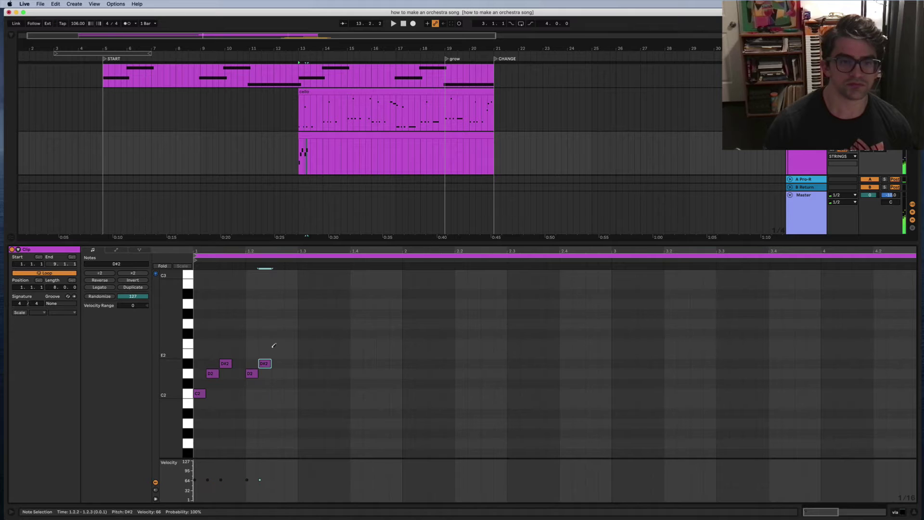
click(278, 344)
key(space)
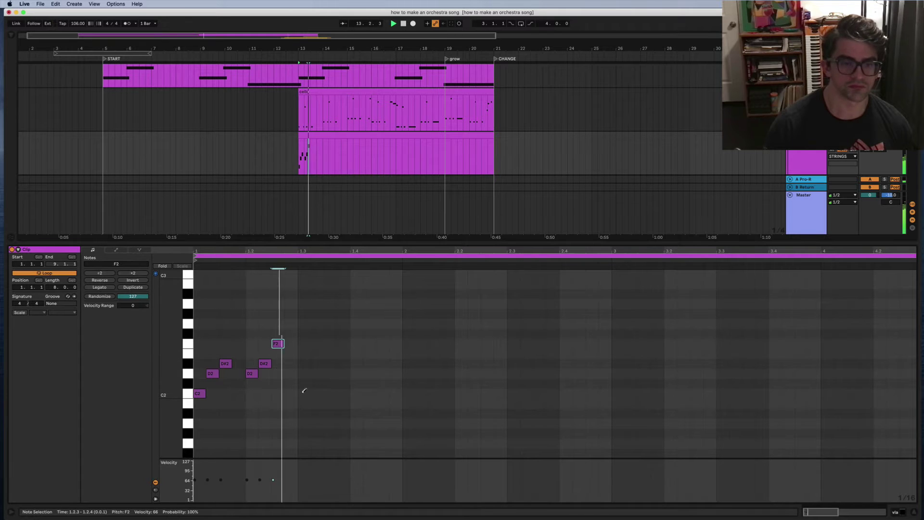
Try shifting the second D2, D#2 and F2 group one sixteenth earlier to start at 1.1.4, and audition it.
drag(291, 325, 248, 386)
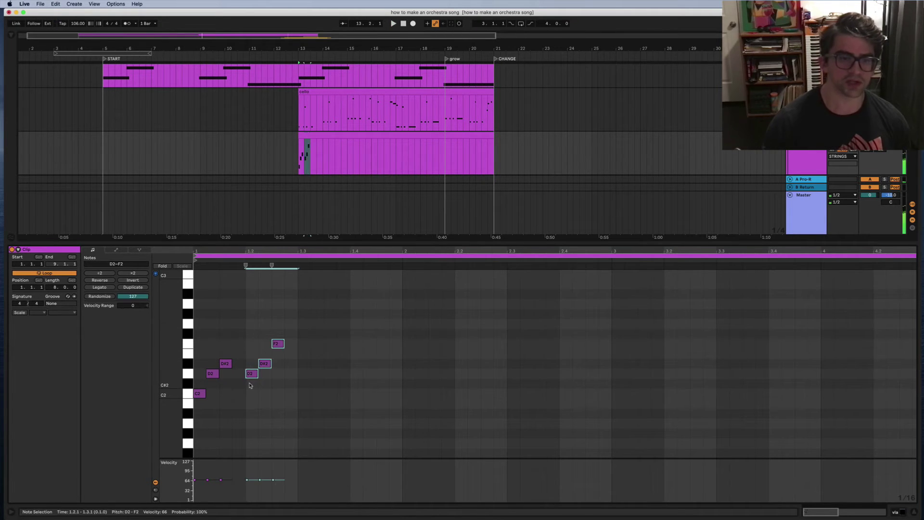
key(Left)
key(space)
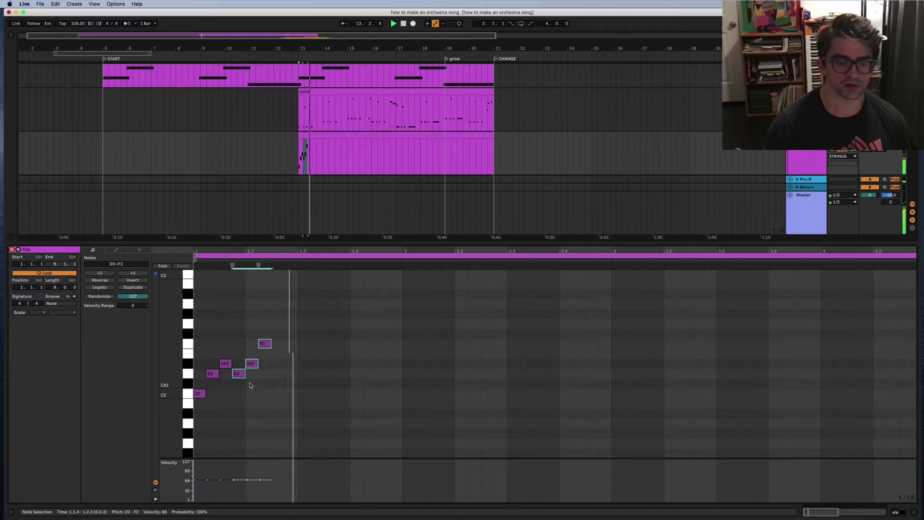
key(space)
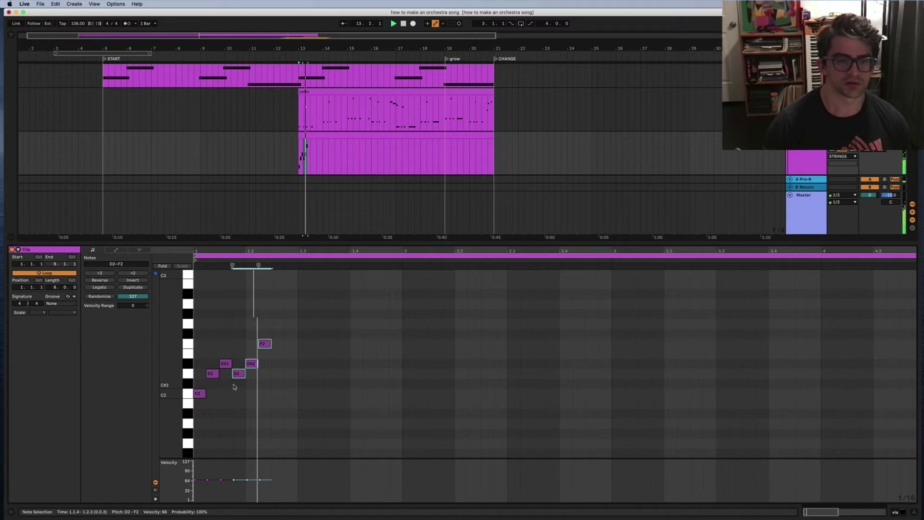
key(space)
Delete the second D2, D#2 and F2 group, keeping only the opening C2, D2 and D#2.
drag(281, 331, 201, 406)
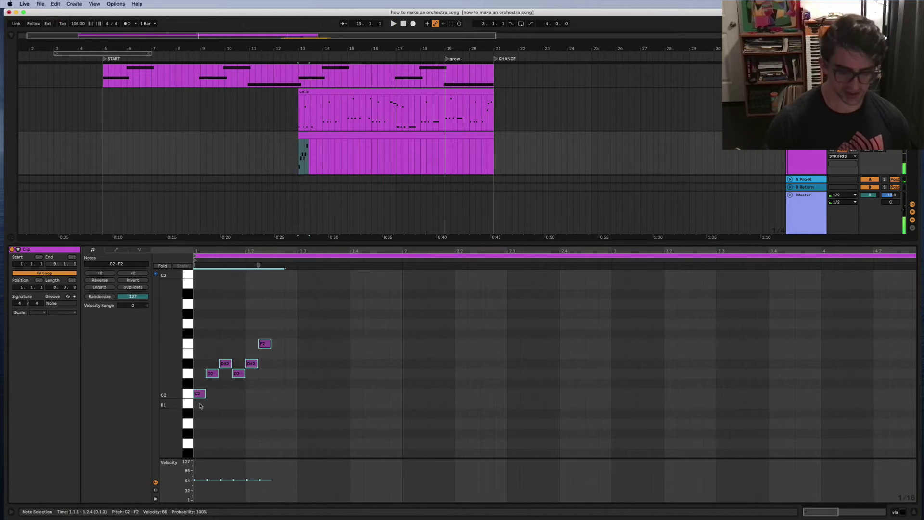
click(311, 403)
click(243, 375)
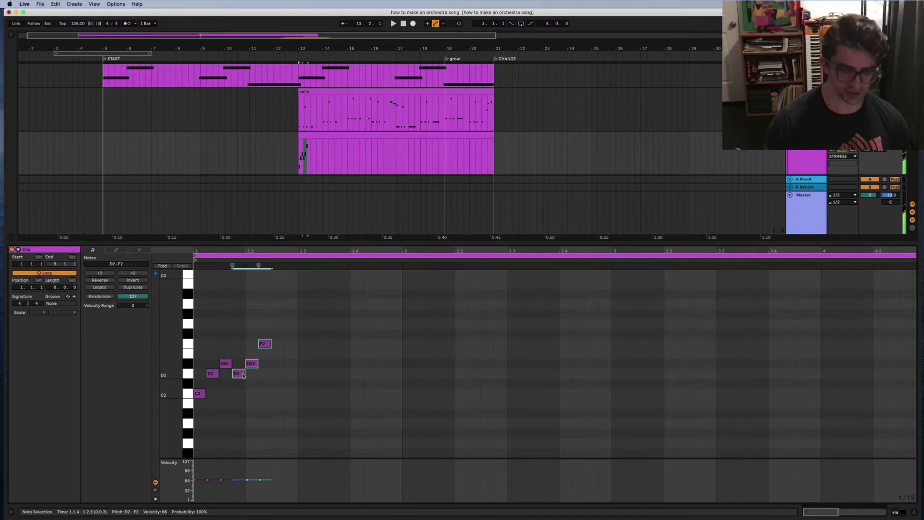
key(Delete)
Audition the opening notes and continue them with sixteenth-note D2 at 1.1.4 and C2 at 1.2.1.
key(space)
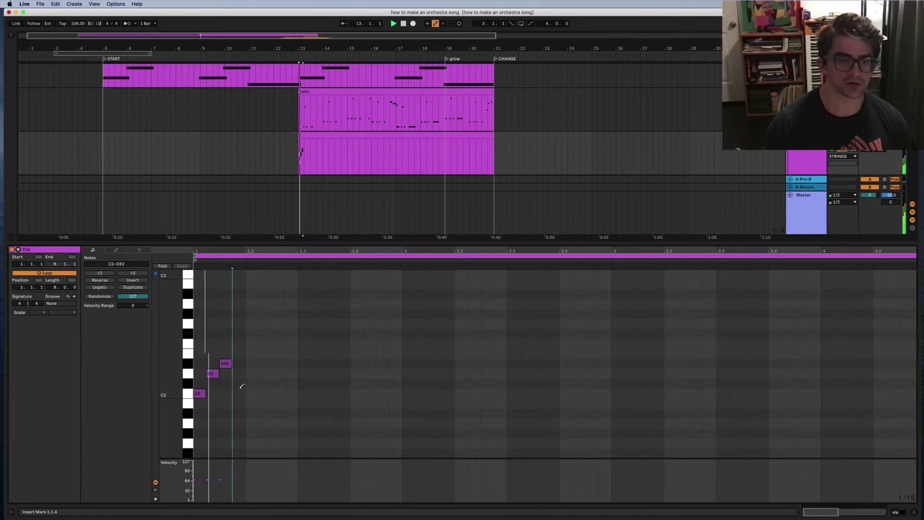
click(239, 373)
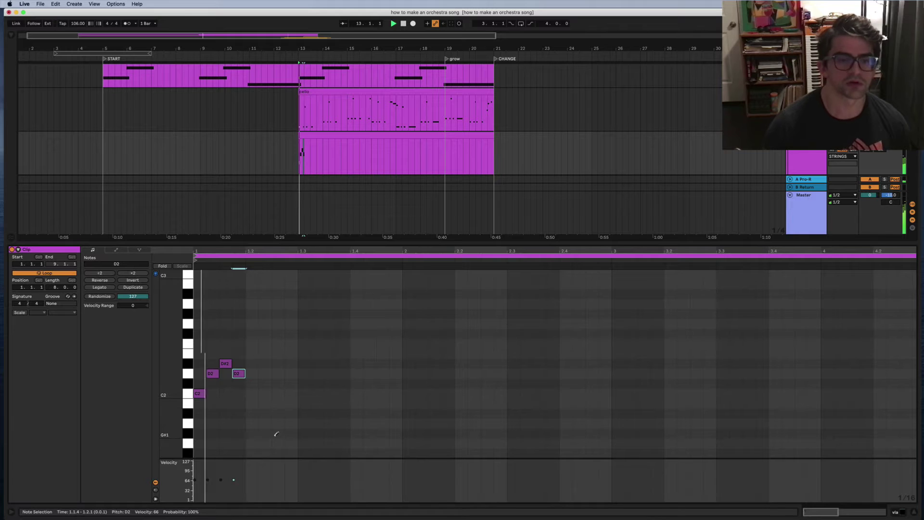
key(space)
click(247, 394)
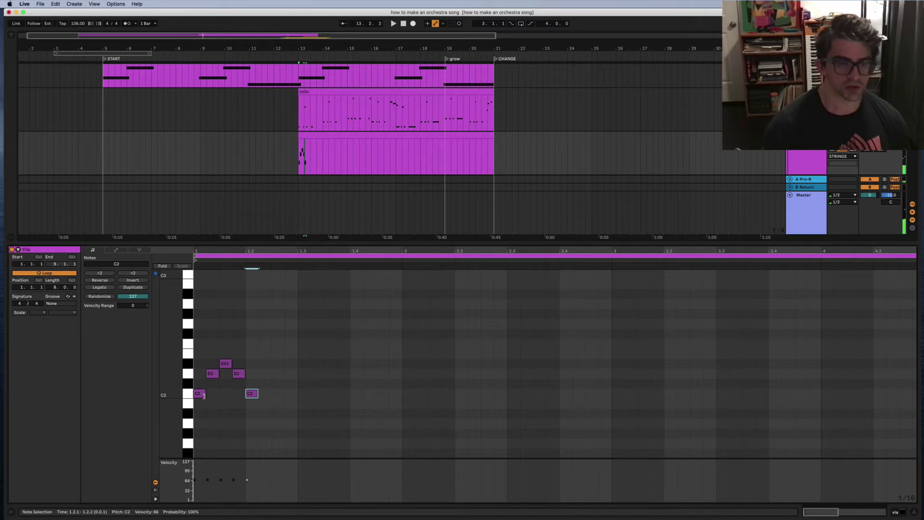
Raise the velocity of both C2 notes to about 83 and audition the phrase.
scroll(208, 396, right, 1)
drag(269, 399, 191, 395)
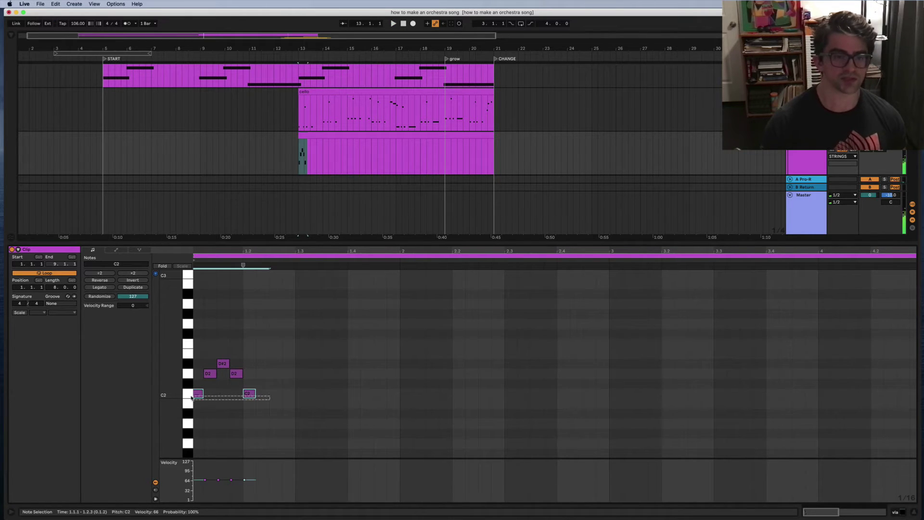
key(space)
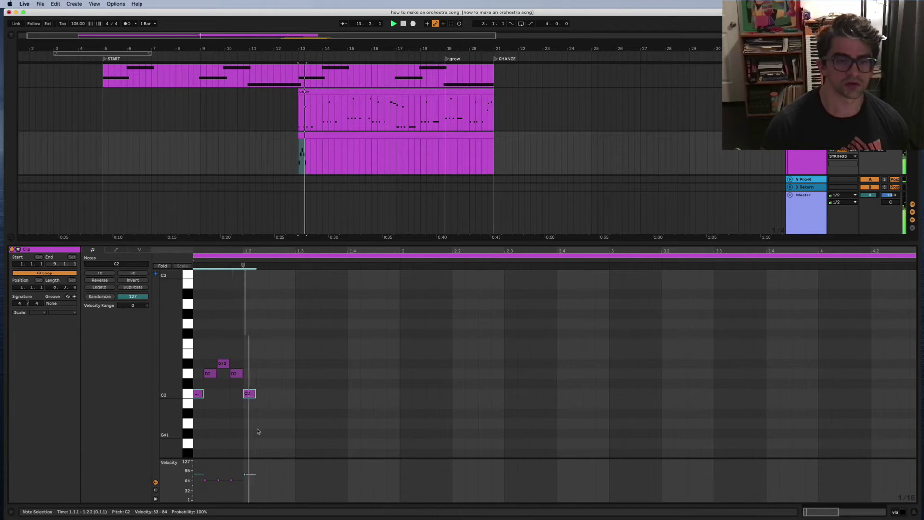
Lengthen the C2 on beat 2 to two sixteenths and audition the phrase.
click(249, 393)
key(space)
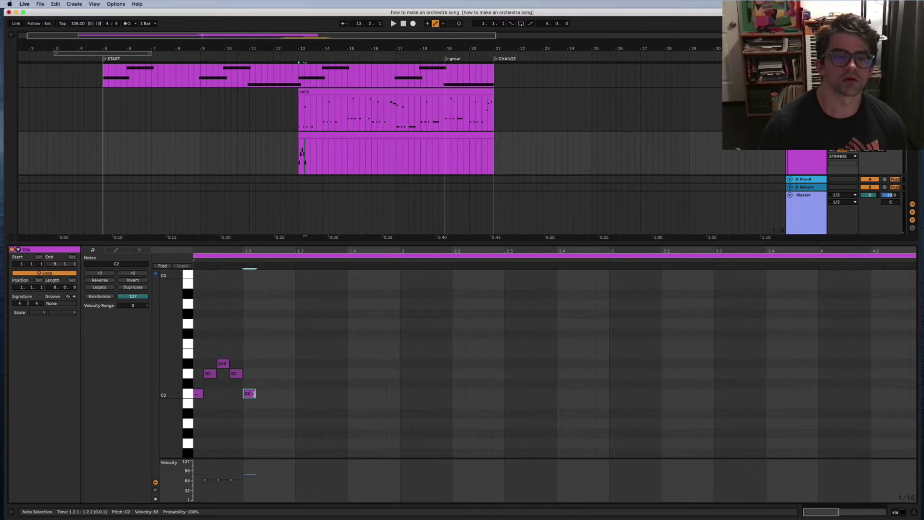
drag(254, 393, 269, 396)
key(space)
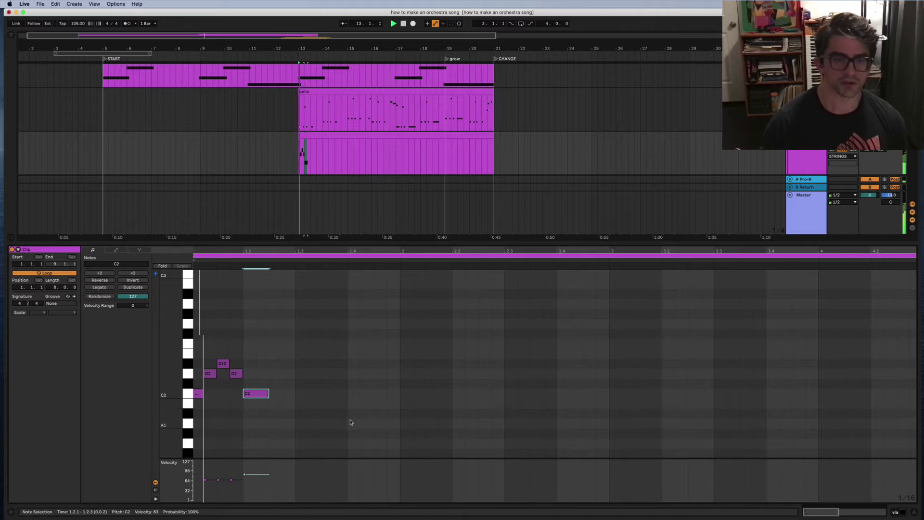
key(space)
Add sixteenth-notes C2, D2, F2, D#2 and D2 in succession from 1.2.4 to 1.3.4, and audition the phrase.
click(291, 393)
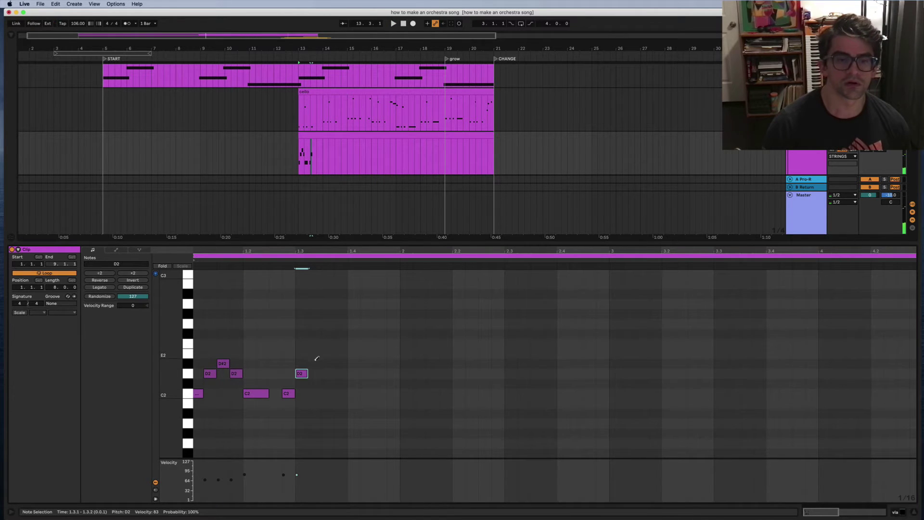
click(315, 343)
click(328, 363)
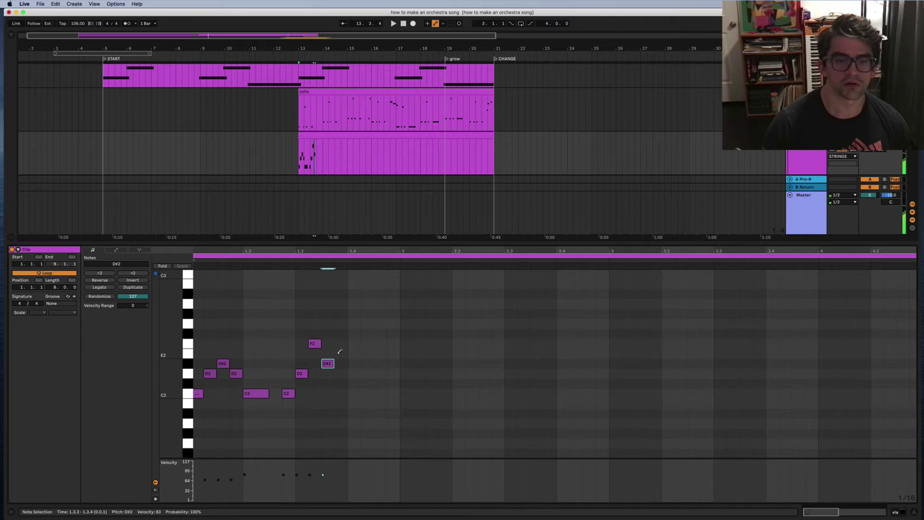
click(341, 373)
key(space)
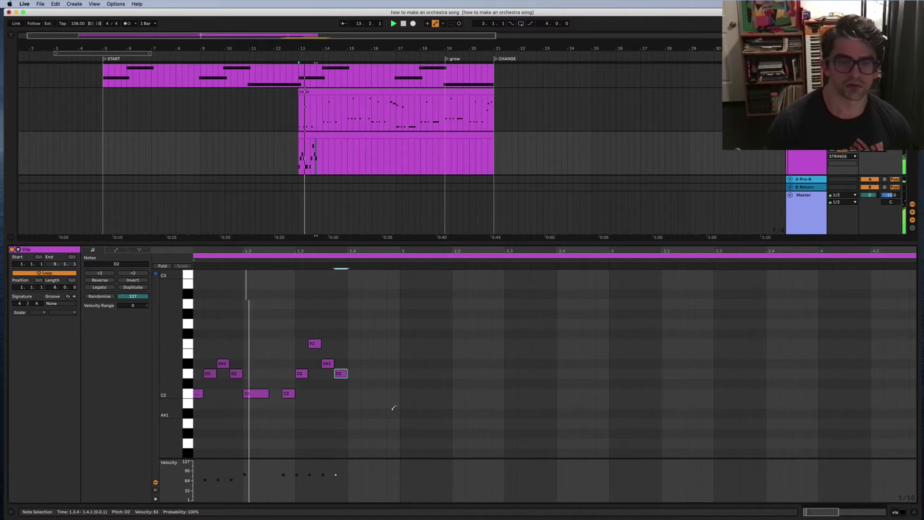
Add a C2 at 1.4.1, lengthen it to three sixteenths, and audition the phrase.
click(355, 383)
key(Down)
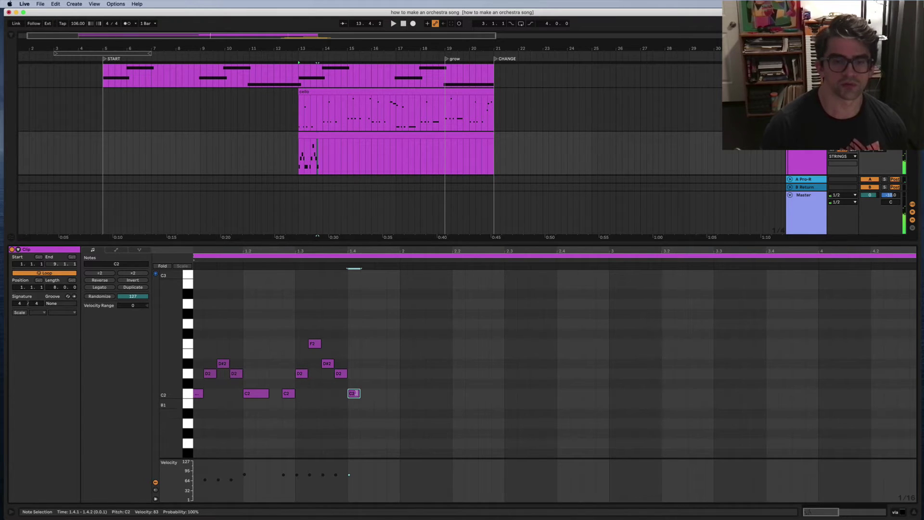
drag(376, 394, 385, 394)
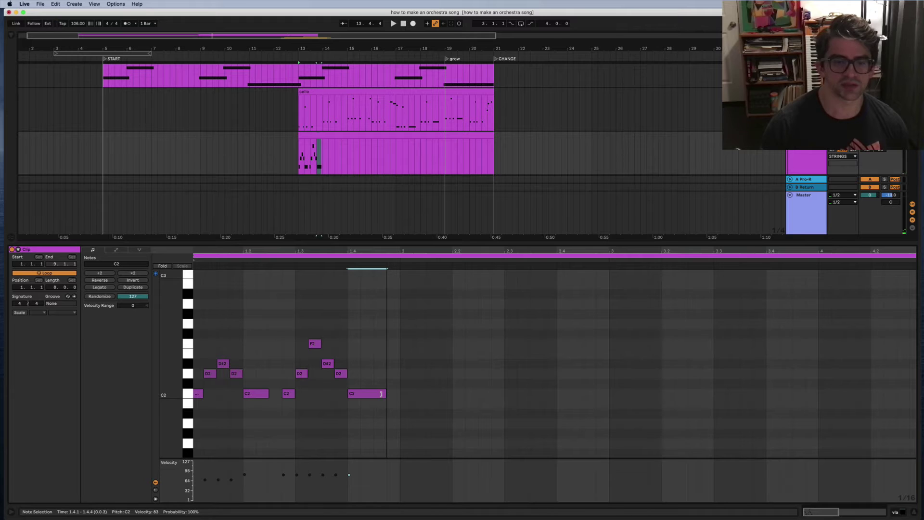
key(space)
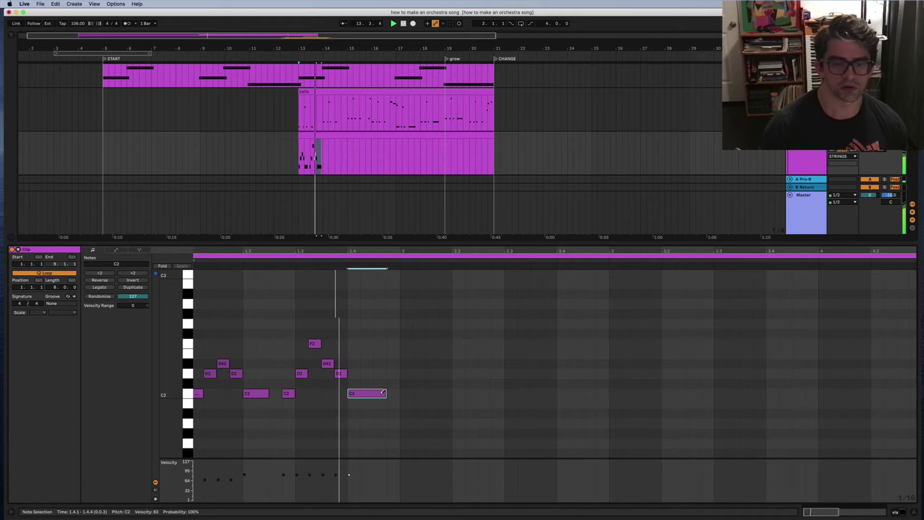
Apply a velocity range of -10 to all notes of the one-bar phrase and audition it.
key(space)
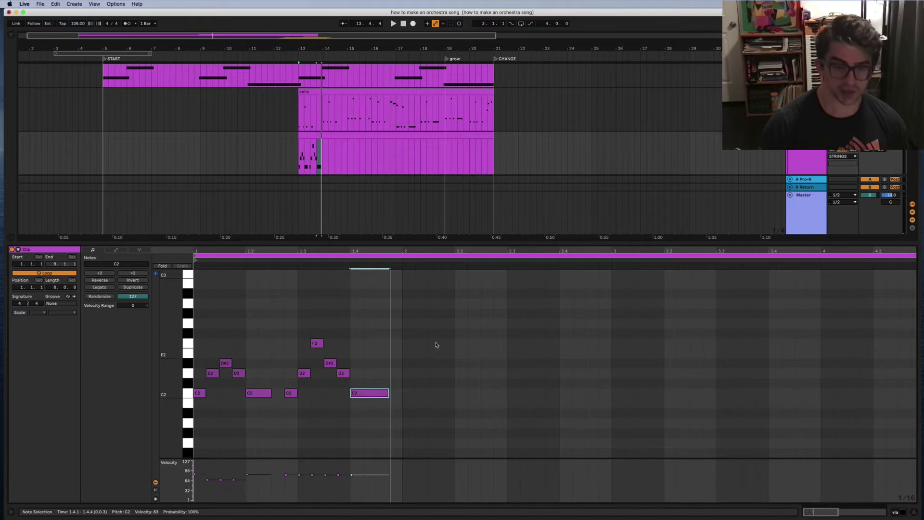
drag(426, 334, 192, 435)
mouse_move(140, 306)
mouse_down()
mouse_move(140, 332)
mouse_move(132, 300)
mouse_up()
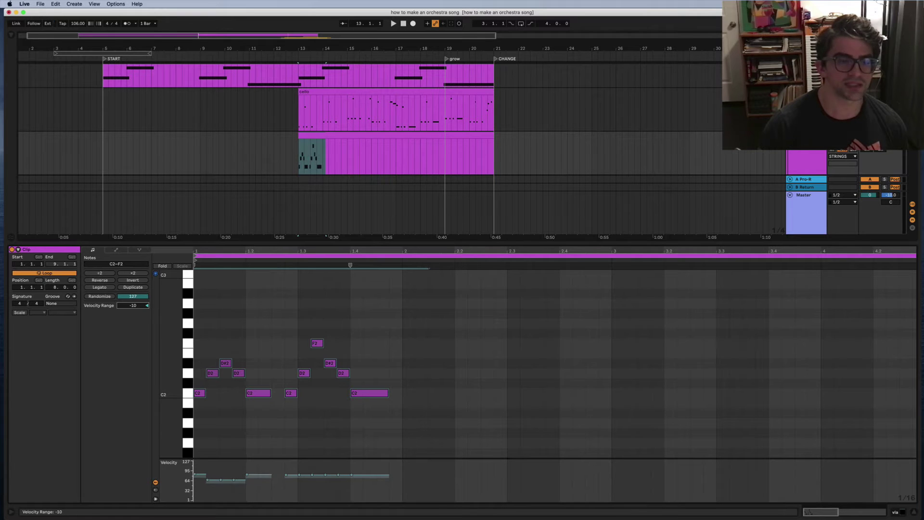
key(space)
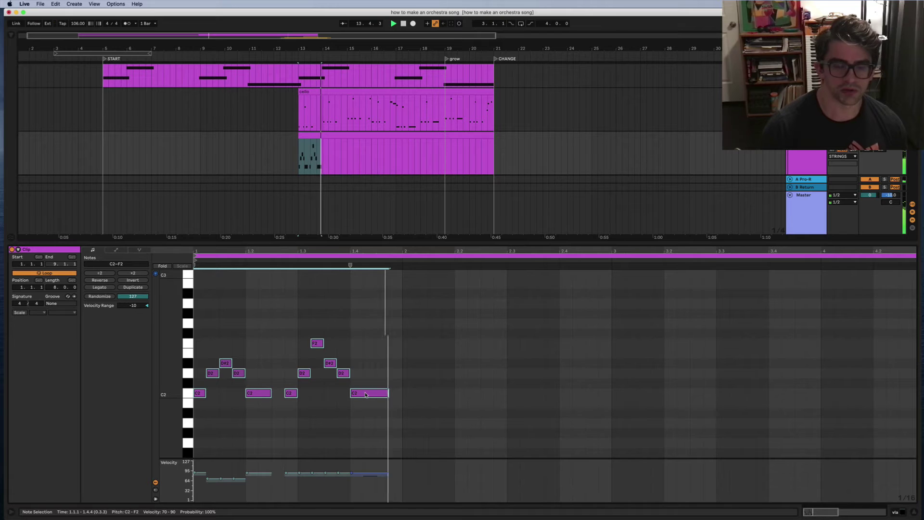
key(space)
Shorten the C2 at 1.4.1 to two sixteenths.
click(257, 362)
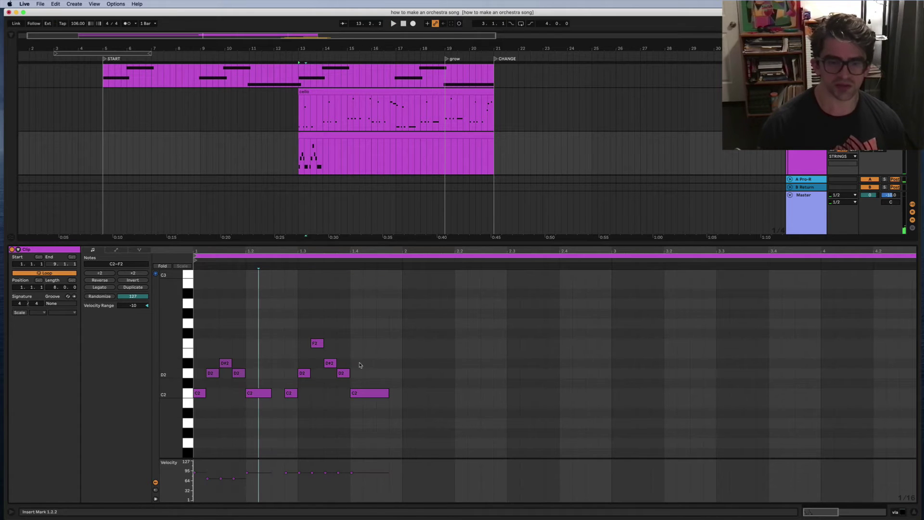
drag(427, 330, 221, 414)
click(373, 436)
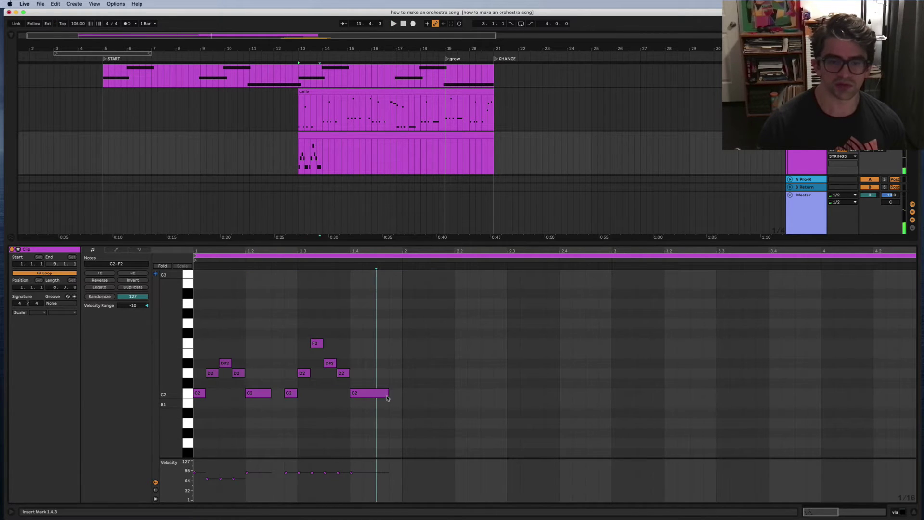
drag(388, 394, 376, 395)
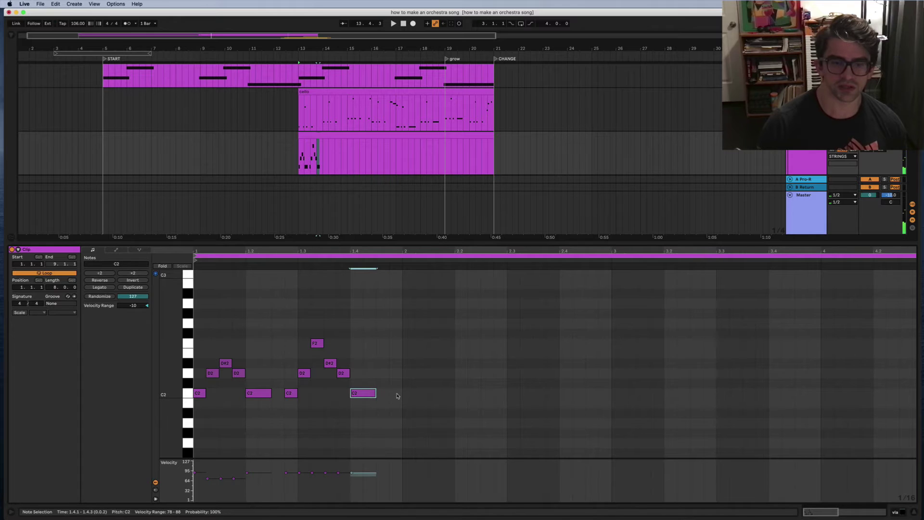
Duplicate the whole one-bar phrase into bar 2 of the clip.
scroll(397, 396, down, 1)
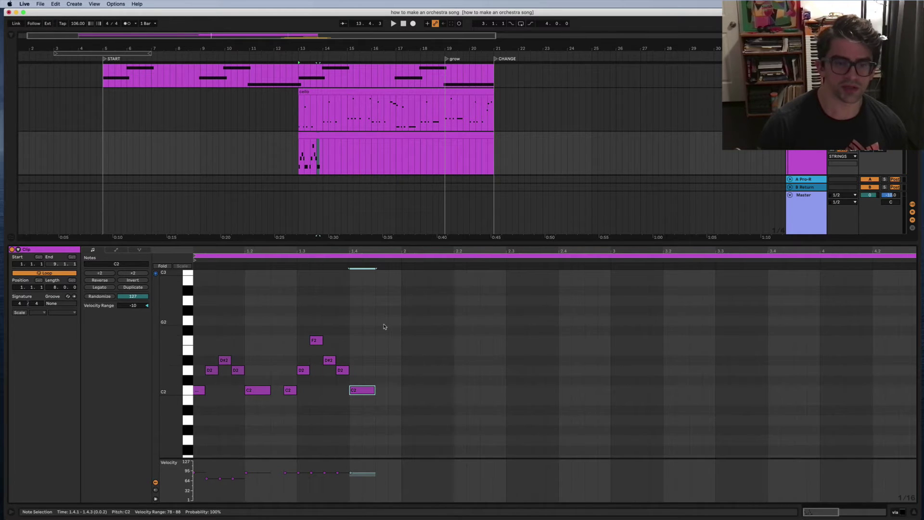
drag(397, 323, 398, 387)
scroll(210, 396, up, 1)
click(394, 376)
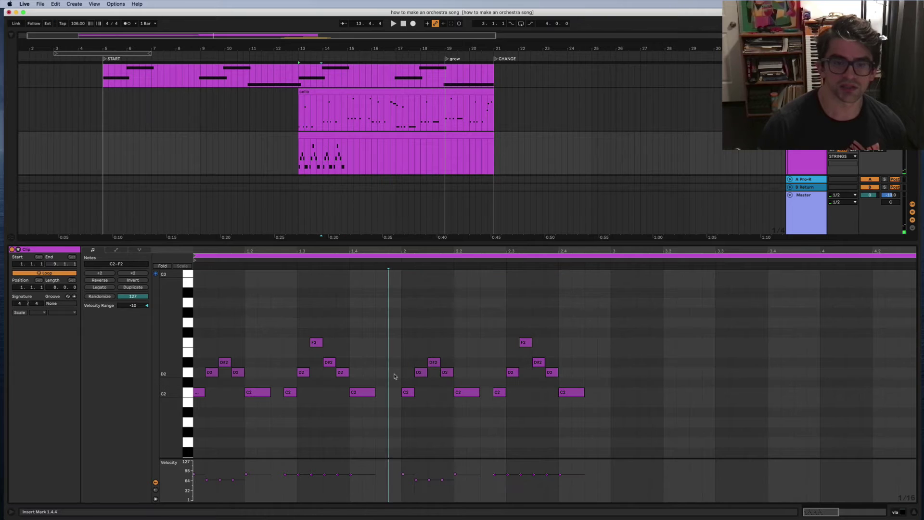
Add a sixteenth-note G2 at 1.4.4 as a pickup into bar 2 and audition it.
double_click(395, 353)
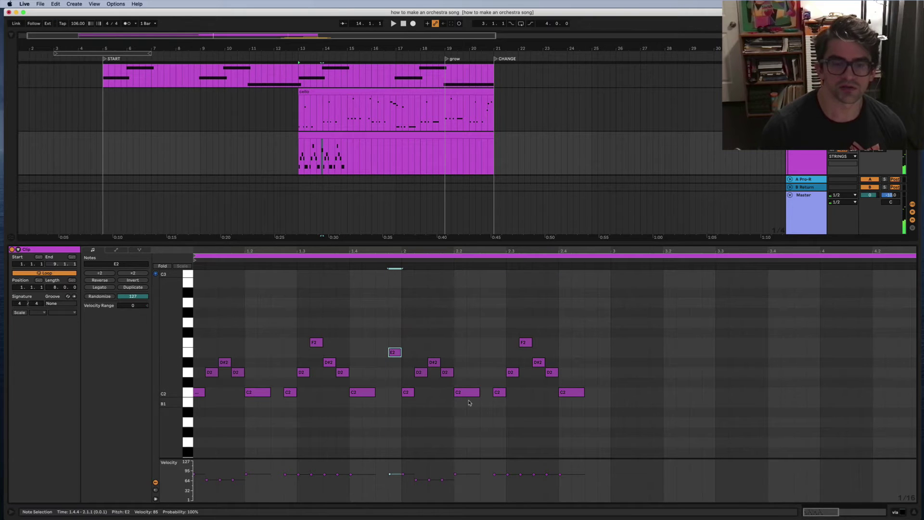
key(Up)
key(Up)
key(Up)
key(space)
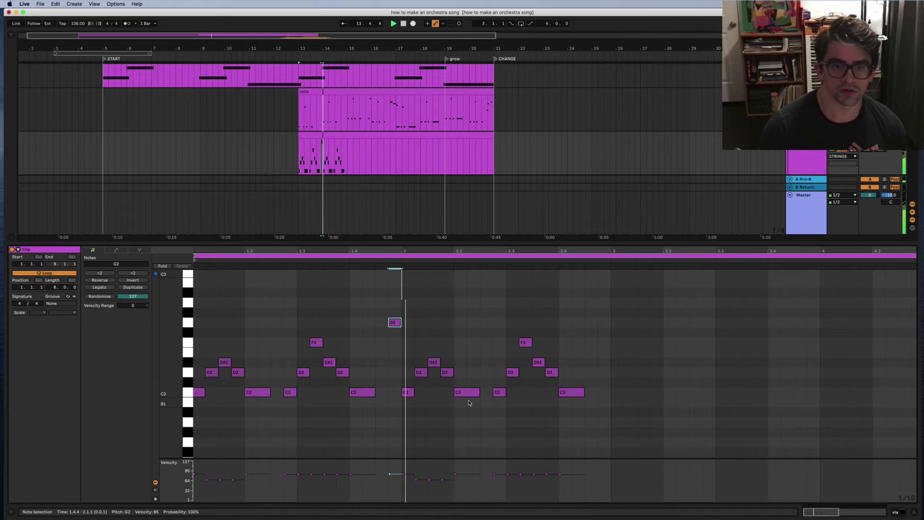
key(space)
Raise the C2 at 2.1.1 to F2 and audition the transition into bar 2.
click(428, 398)
click(407, 393)
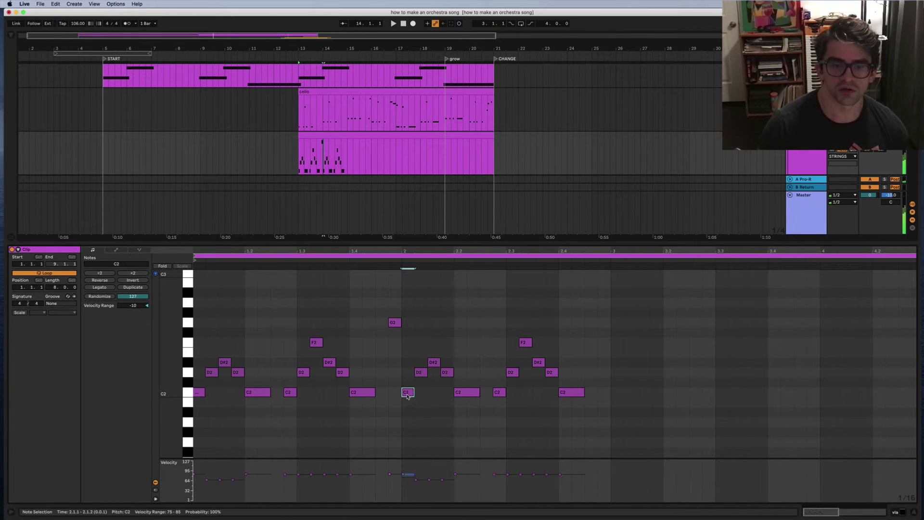
key(Up)
key(Up)
key(Up)
key(Up)
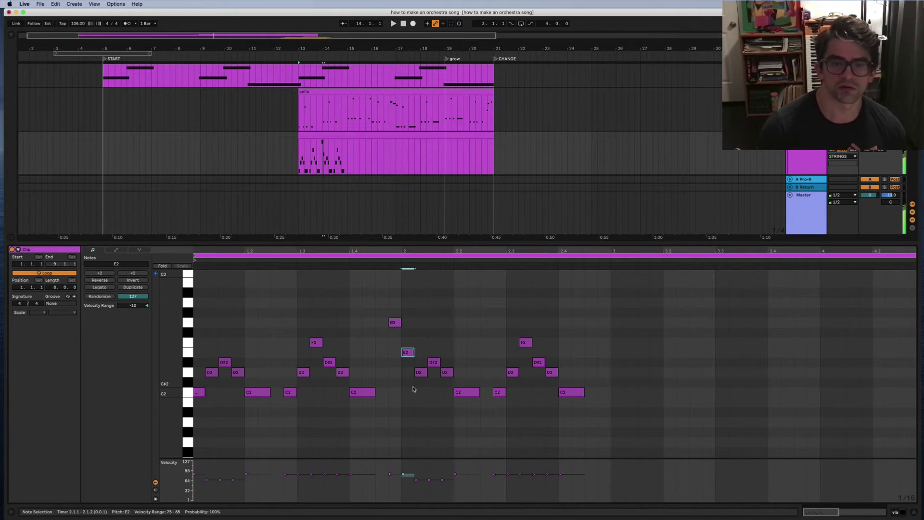
key(space)
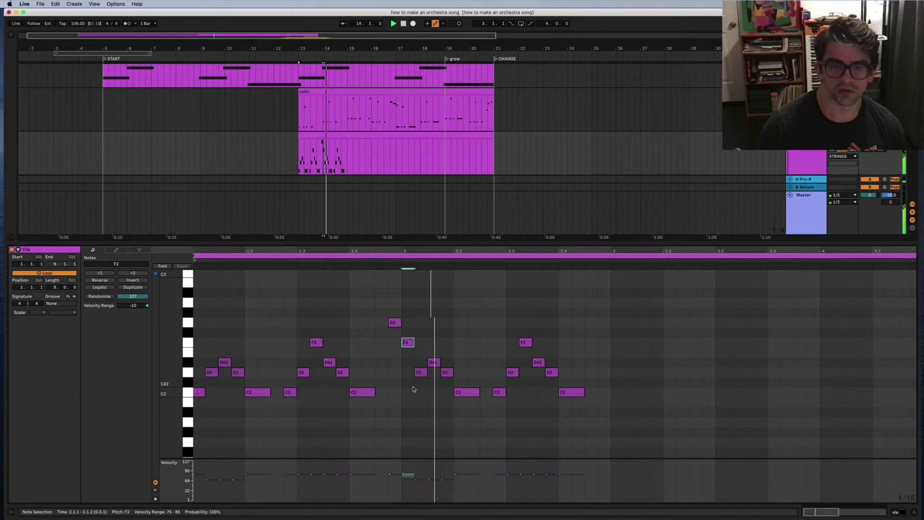
key(space)
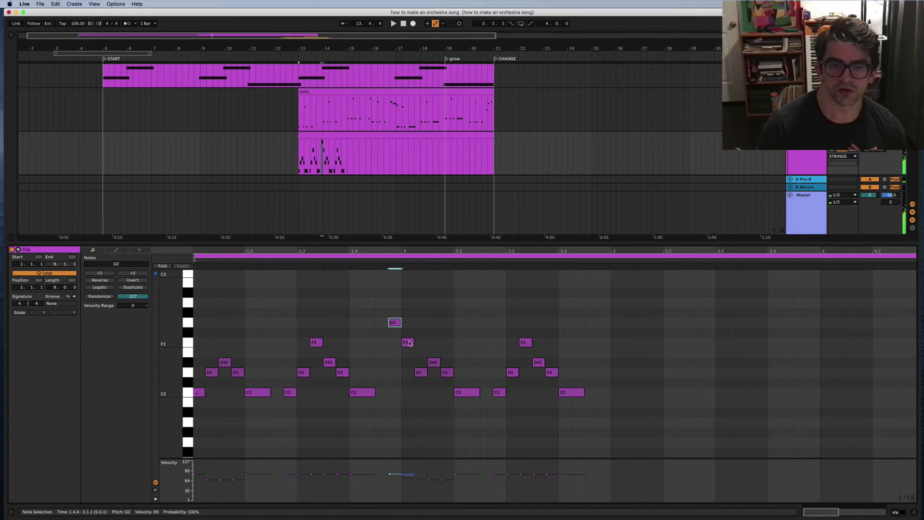
Change the note at 2.1.2 to D#2 and the note at 2.1.3 to D2, continuing the descent from G2.
key(Down)
key(super+z)
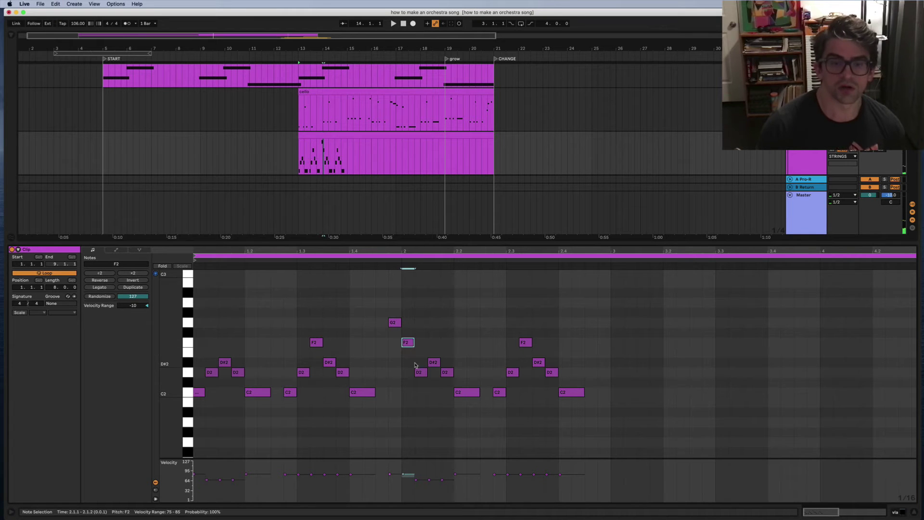
click(418, 372)
key(Down)
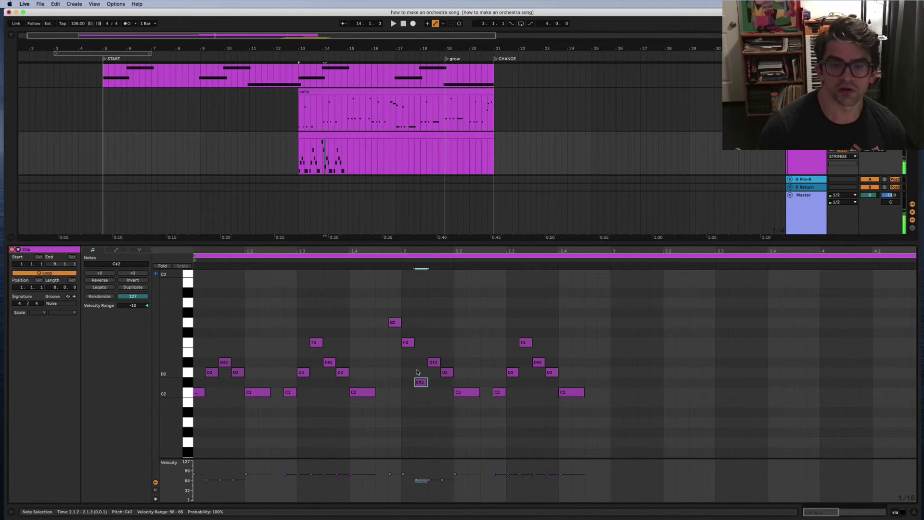
click(434, 364)
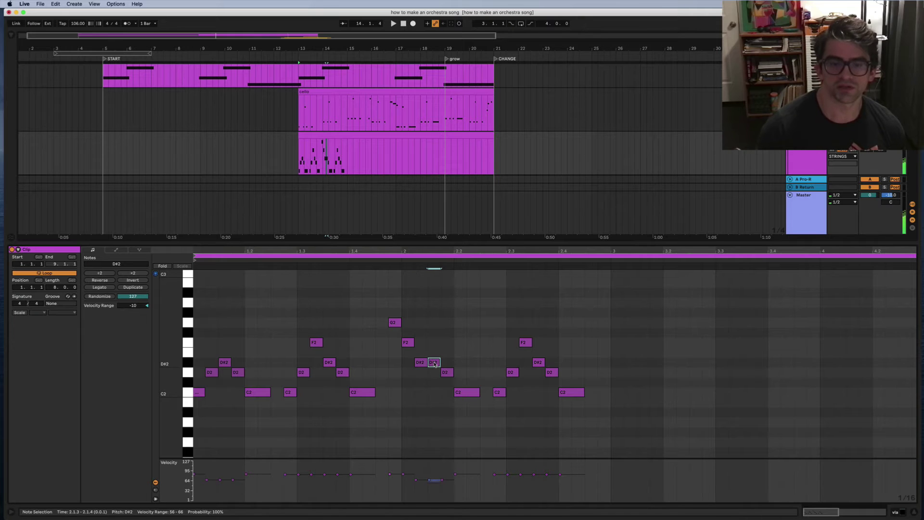
key(Down)
Audition the descending notes from 1.4.4 one by one and play the phrase through bar 2.
click(394, 323)
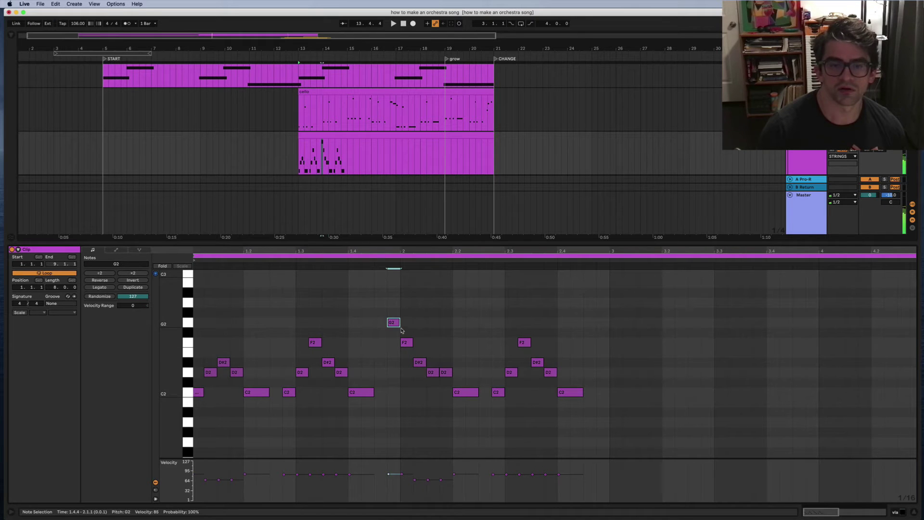
click(407, 342)
drag(407, 342, 419, 352)
click(418, 362)
key(super+z)
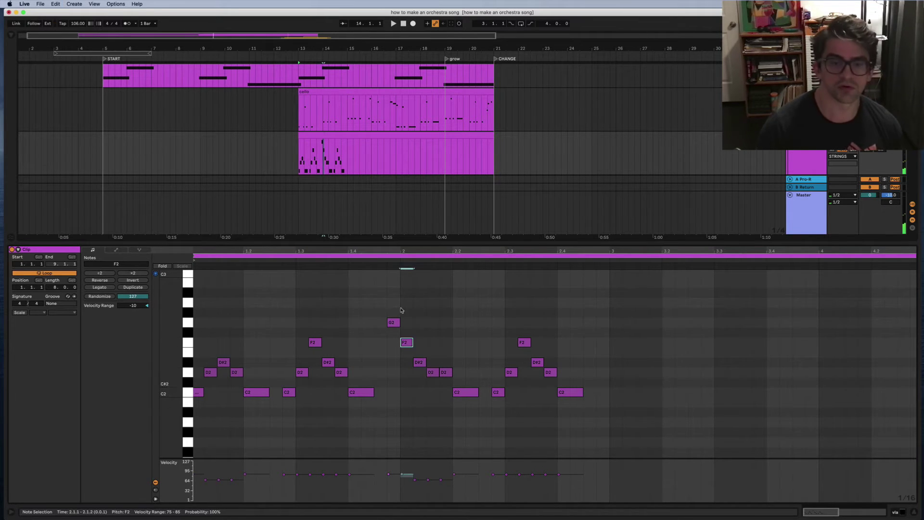
key(space)
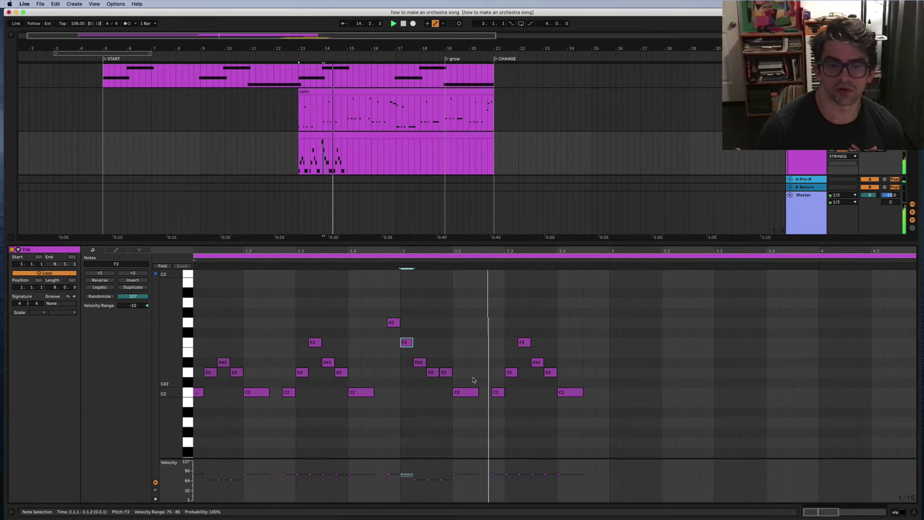
key(space)
Raise the D2 at 2.1.4 to D#2 and the C2 at 2.2.1 to F2, and audition the phrase.
click(444, 373)
key(Up)
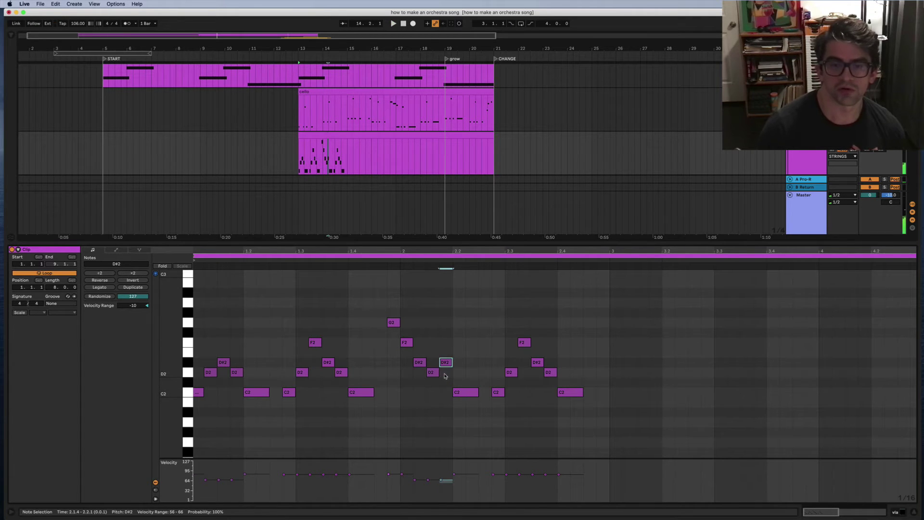
click(464, 392)
key(Up)
key(Up)
key(Up)
key(Up)
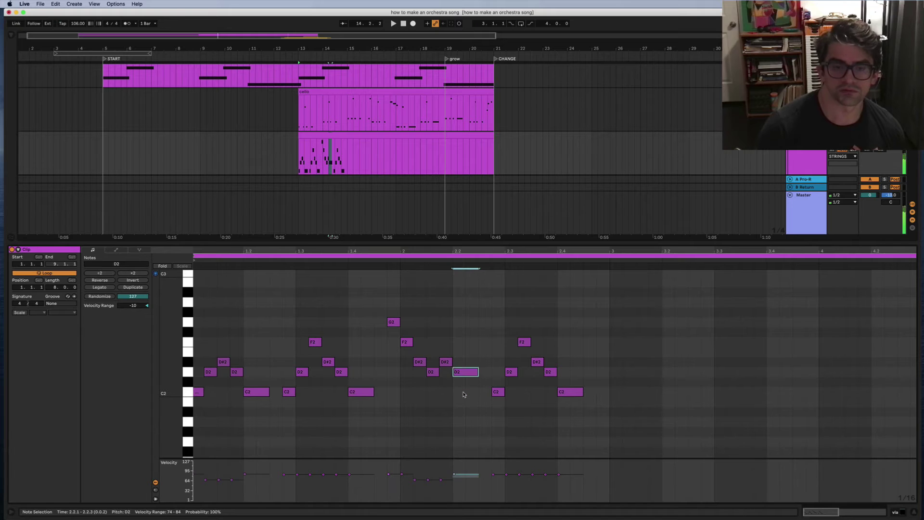
key(Up)
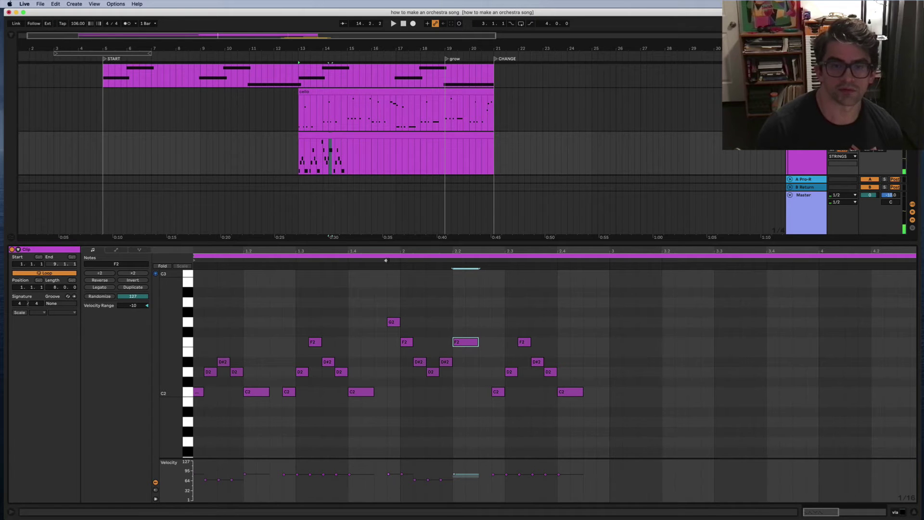
click(386, 260)
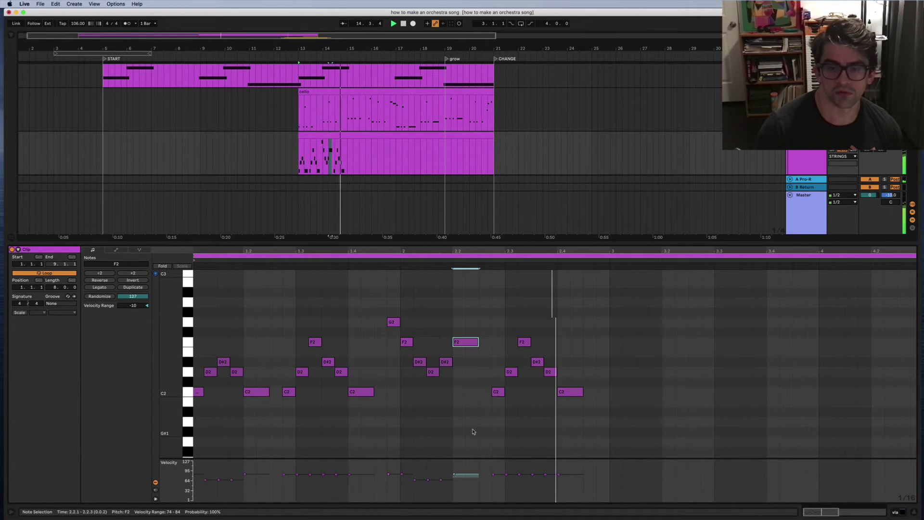
key(space)
Raise the final C2 at 2.4.1 to D#2.
click(572, 392)
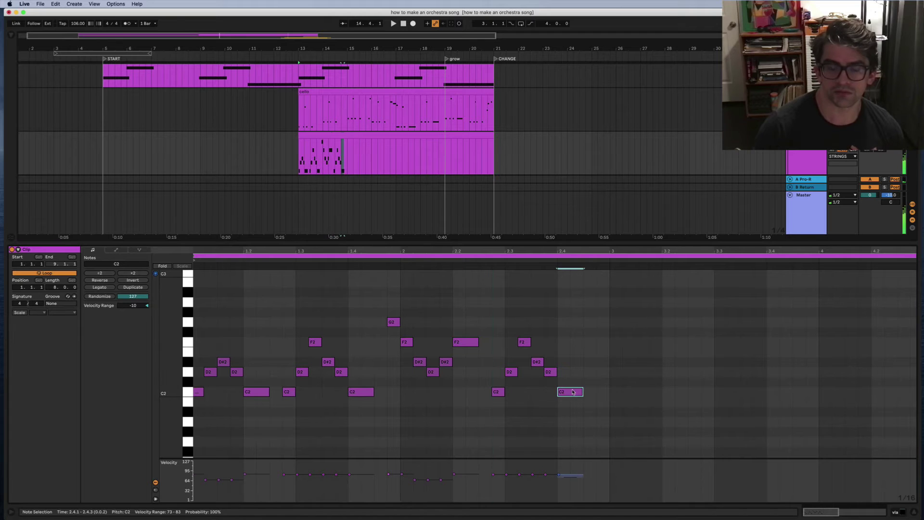
key(Up)
key(Up)
key(Up)
key(Up)
key(Up)
key(Down)
key(Down)
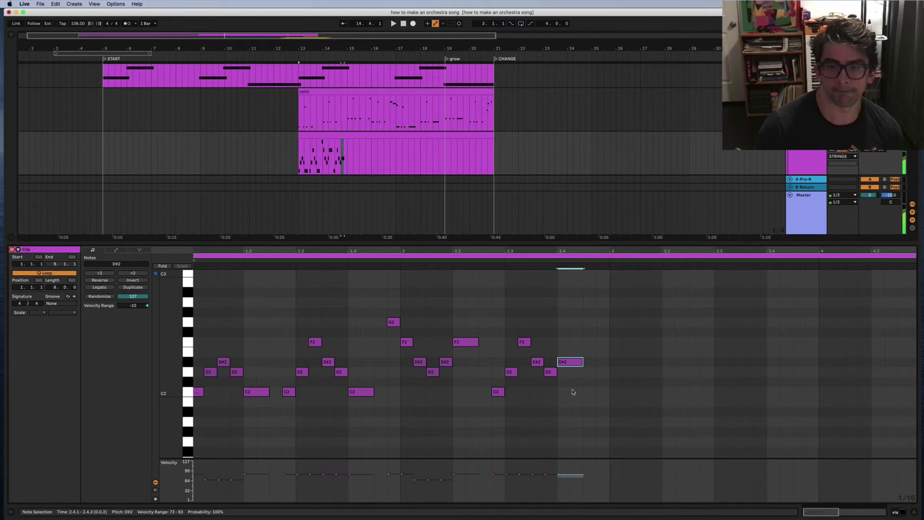
Raise the C2 at 2.2.4 to G2 and audition the complete two-bar phrase.
click(489, 395)
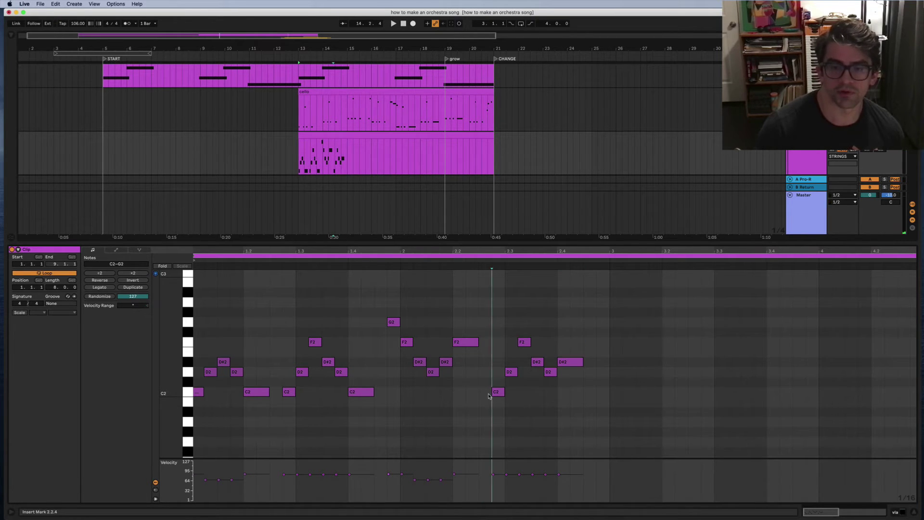
click(495, 392)
key(Up)
key(Up)
key(Up)
key(Up)
key(Up)
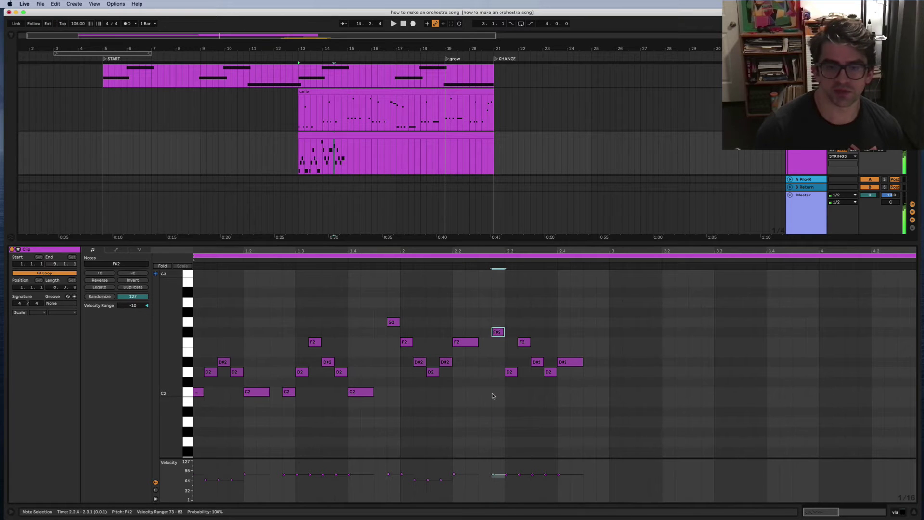
key(space)
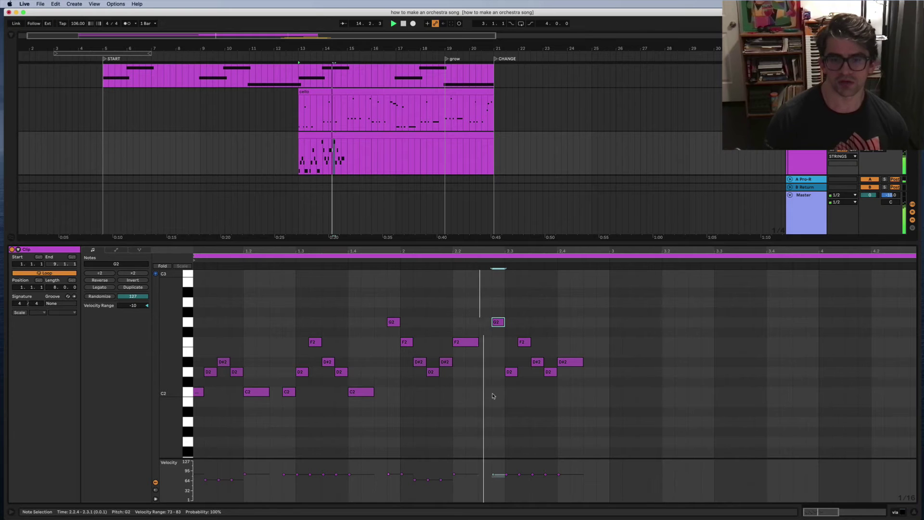
key(space)
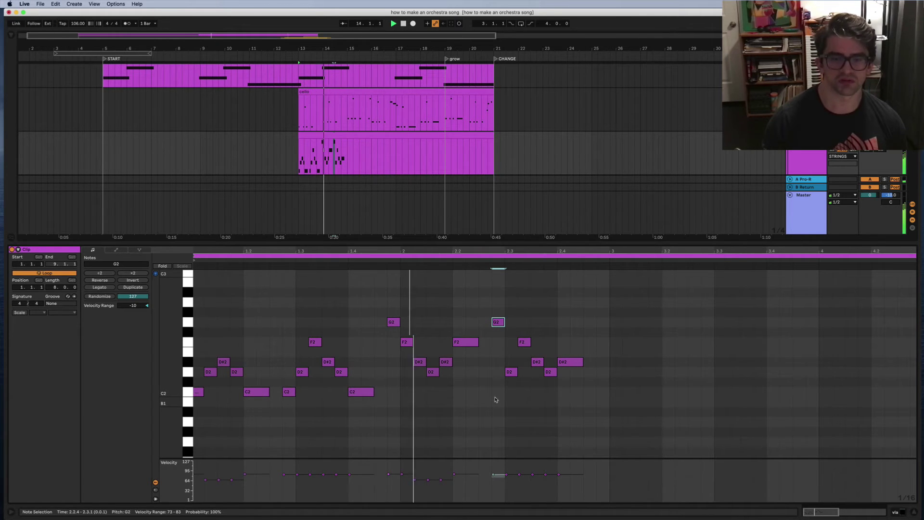
key(space)
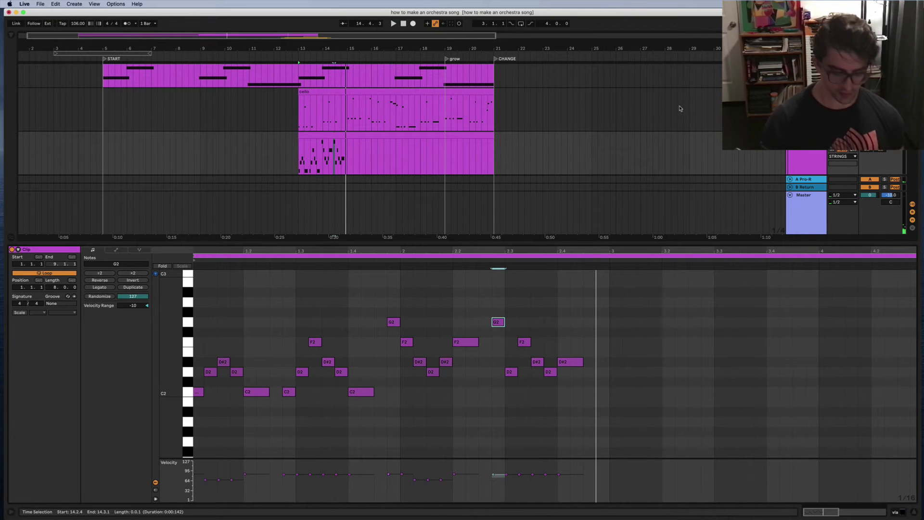
Hide the clip editor, repeat the two-bar phrase along the lower vla track from bar 13 to bar 21, and play it back from bar 13.
key(super+alt+l)
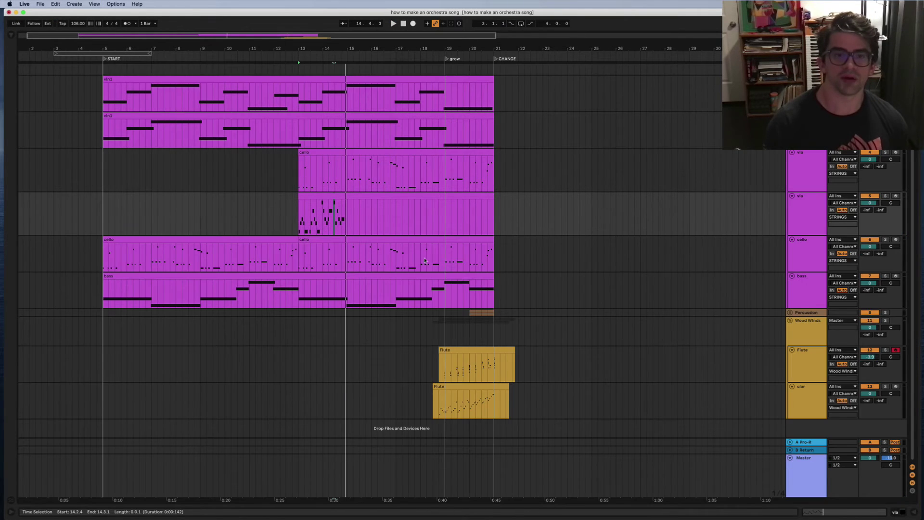
click(360, 219)
drag(490, 197, 412, 206)
click(300, 225)
key(space)
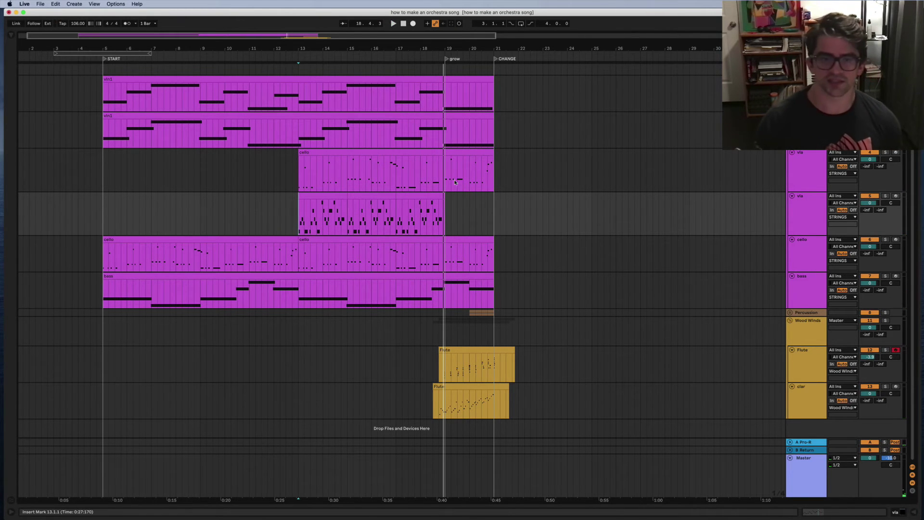
click(404, 195)
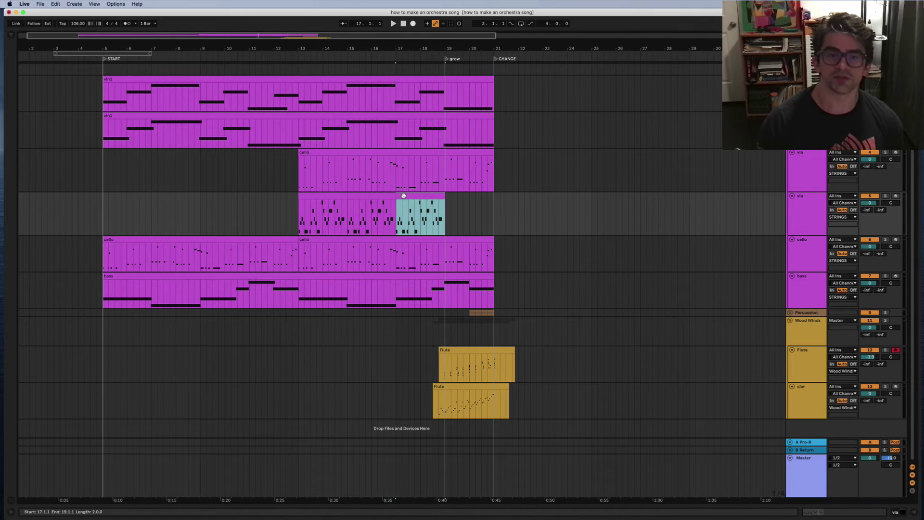
drag(403, 196, 451, 200)
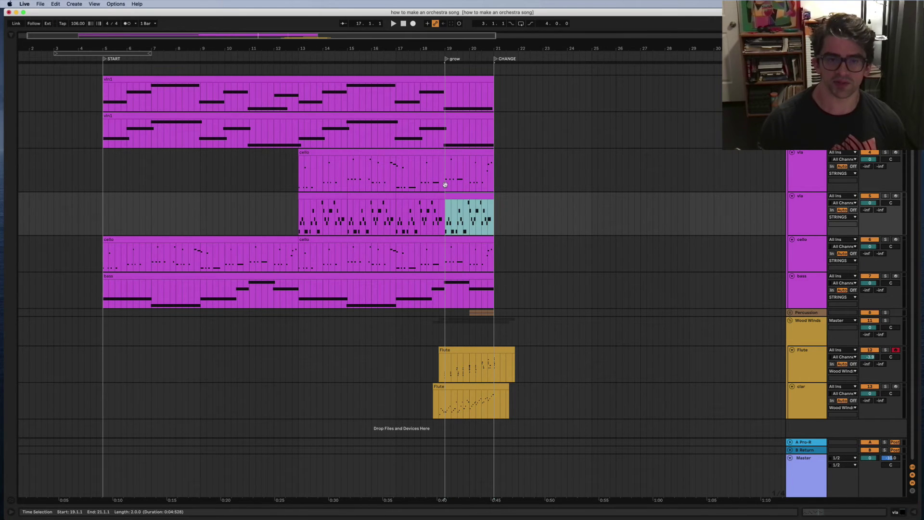
Play the arrangement back from bar 17.
click(396, 223)
key(space)
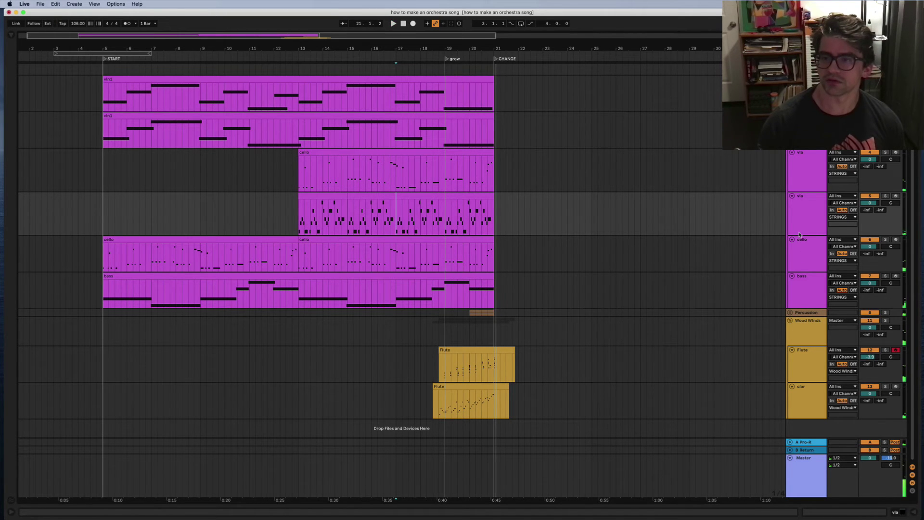
Duplicate the cello track and delete all the clips from the copy.
drag(798, 234, 792, 239)
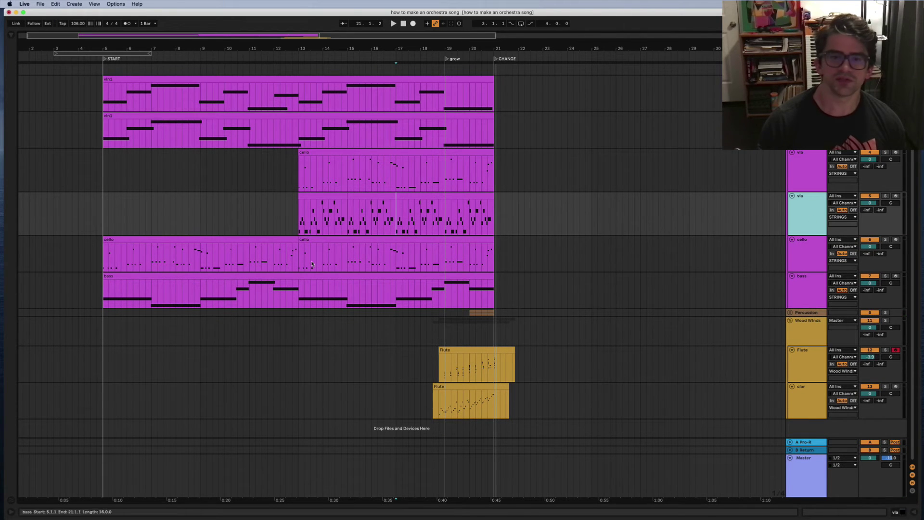
click(800, 254)
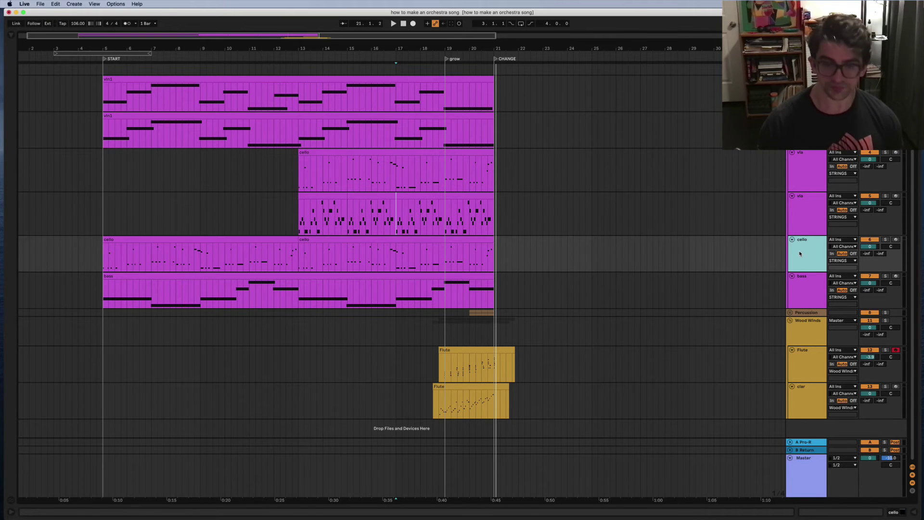
key(super+d)
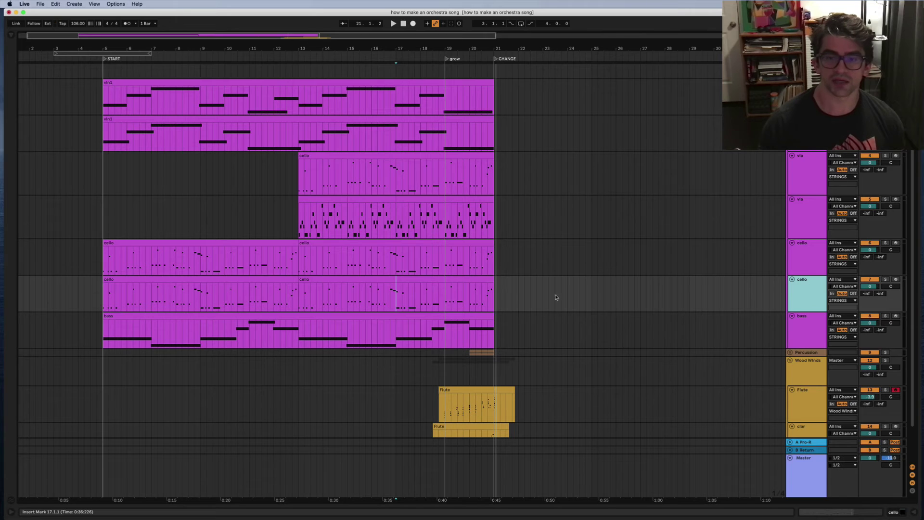
click(469, 280)
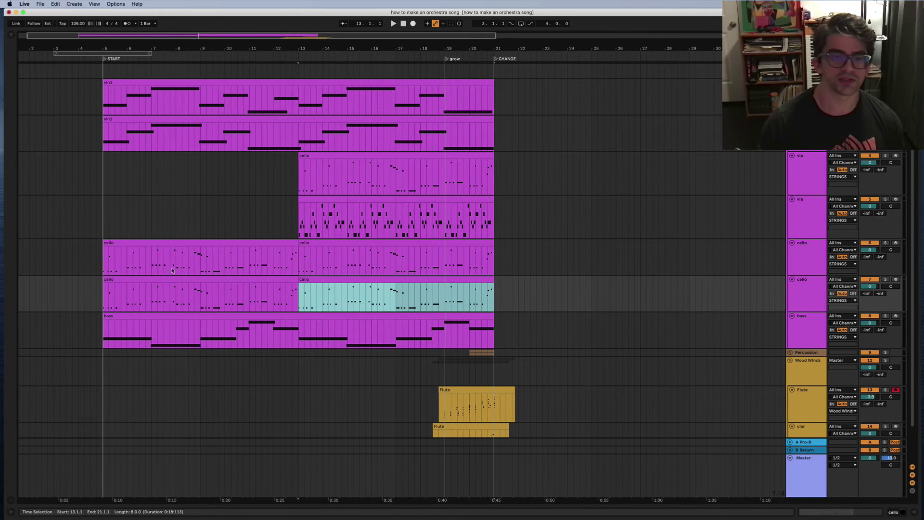
shift+click(136, 279)
key(Delete)
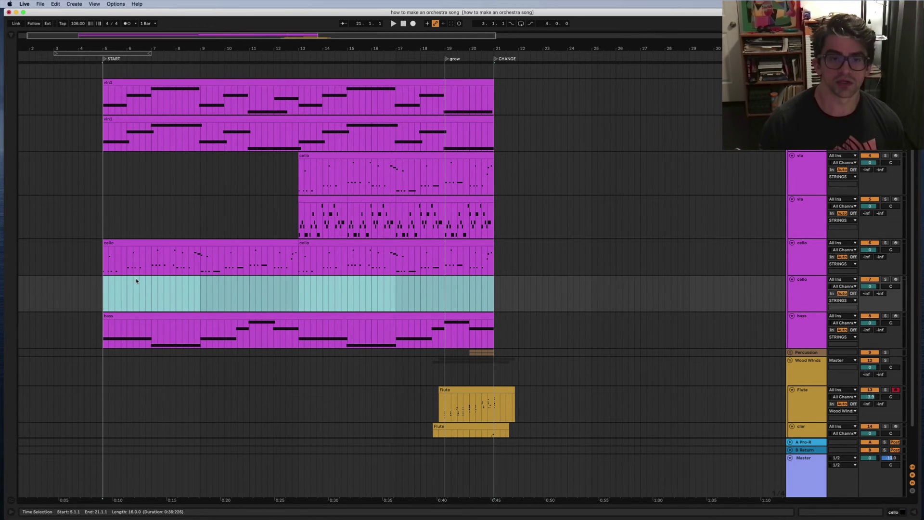
Copy the lower vla track's clips spanning bars 13 to 21 onto the empty cello track at bar 13.
click(314, 201)
shift+click(460, 202)
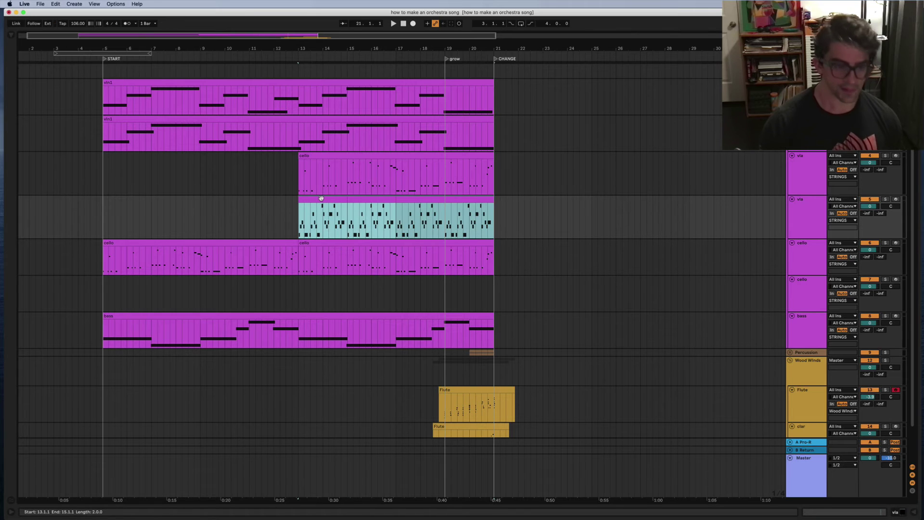
drag(321, 198, 321, 287)
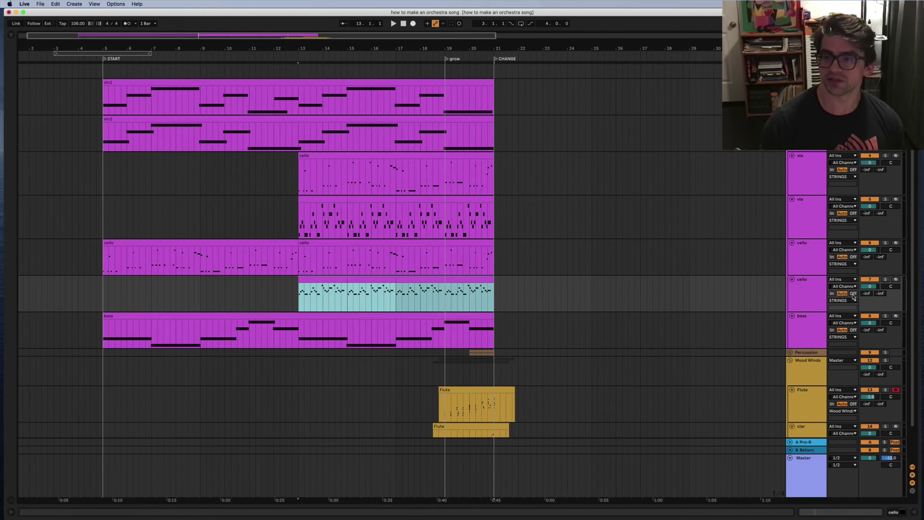
Rename the two vla tracks as vla spicc and vlaspicc, and both cello tracks as cello spicc.
click(803, 203)
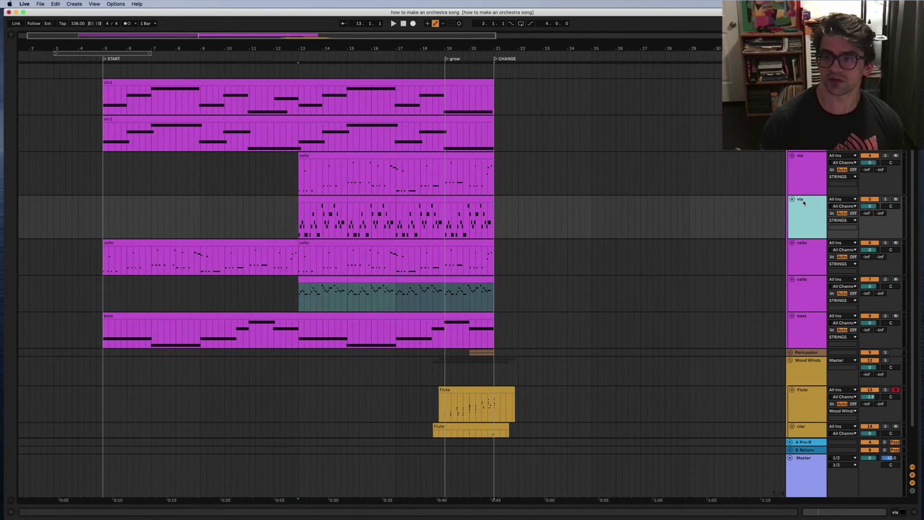
click(801, 158)
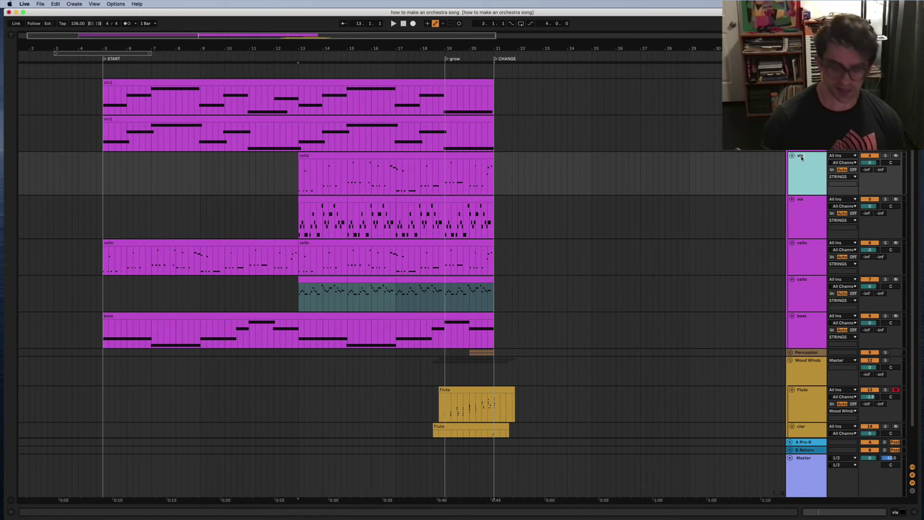
click(801, 202)
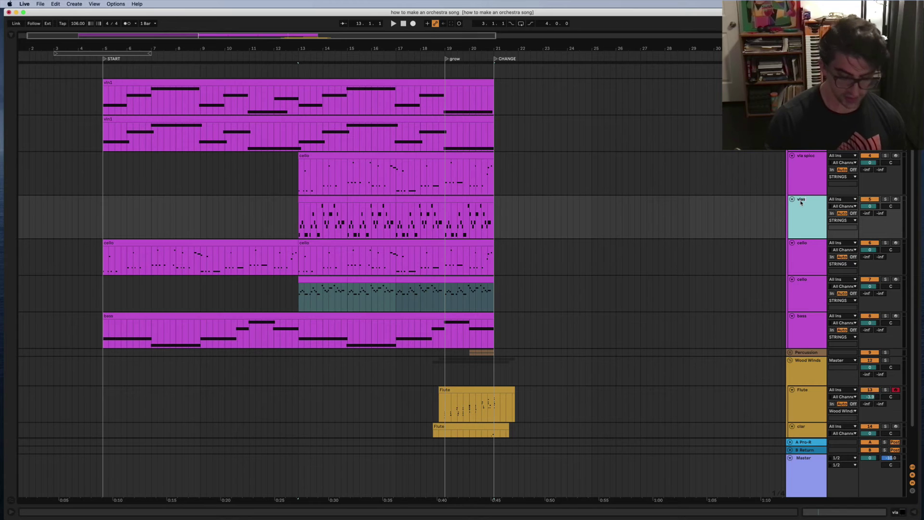
click(806, 263)
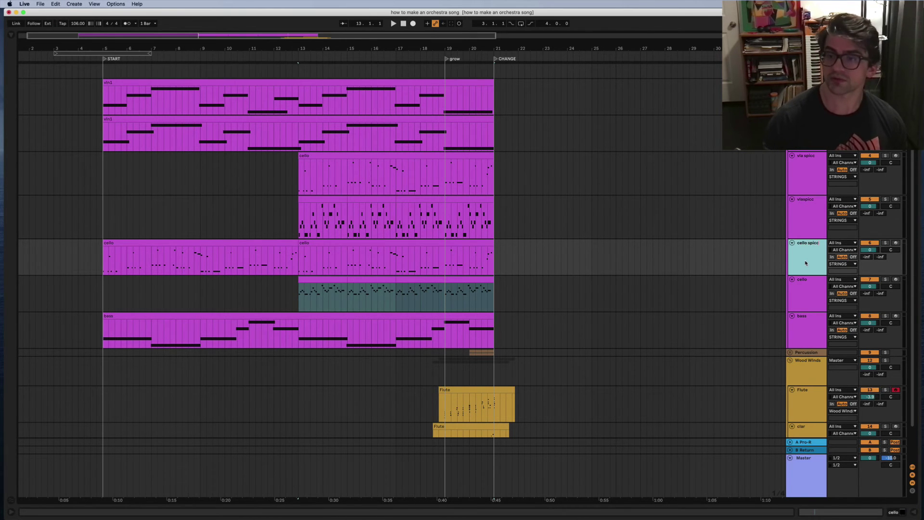
click(805, 281)
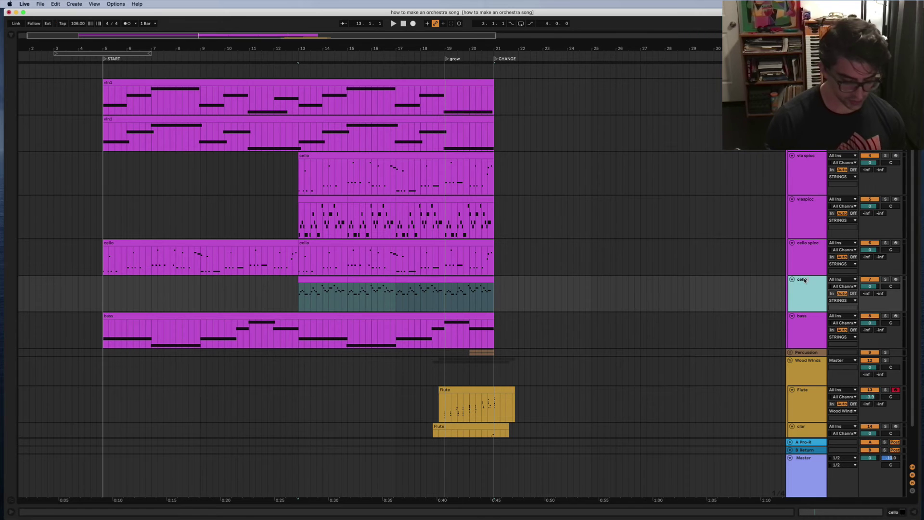
Play from bar 13 and open the copied clips on the lower cello spicc track together for note editing.
key(space)
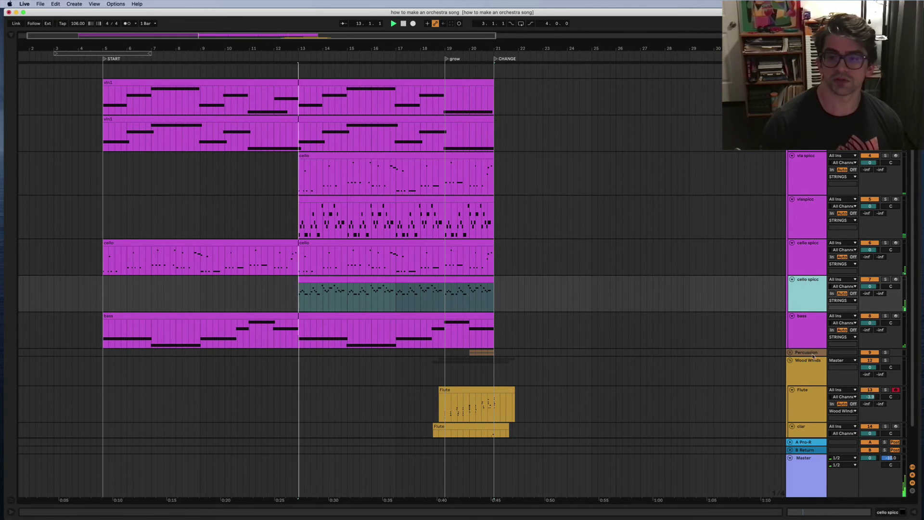
scroll(738, 326, up, 1)
click(409, 297)
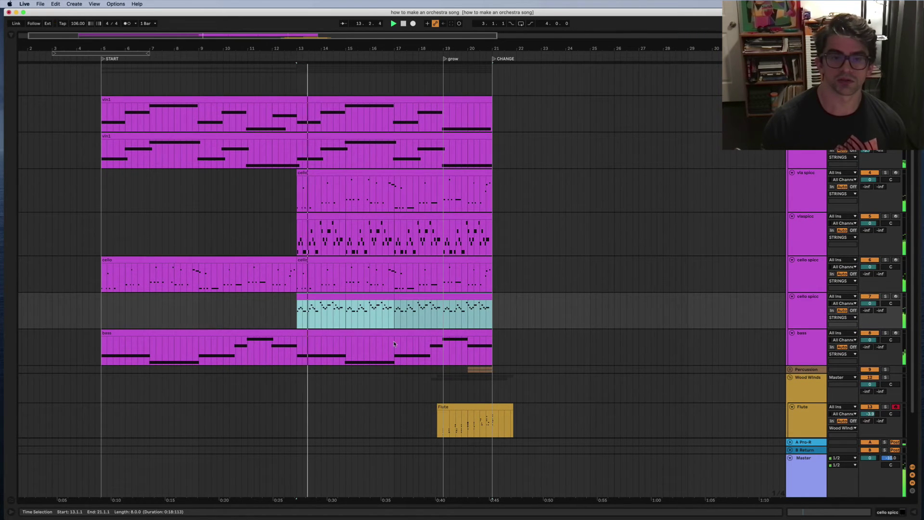
click(335, 298)
click(462, 299)
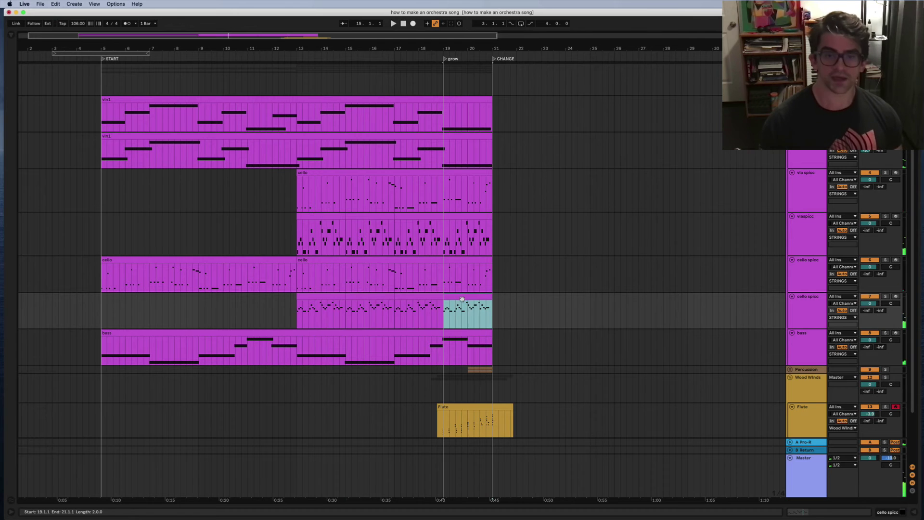
double_click(310, 296)
key(shift+Tab)
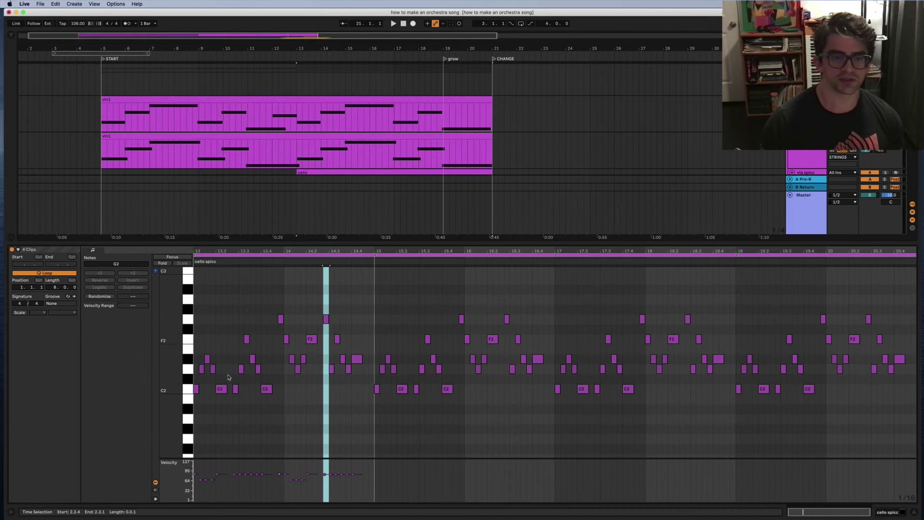
Transpose all notes in the copied cello clips up one octave and audition the result from bar 13.
drag(195, 341, 207, 393)
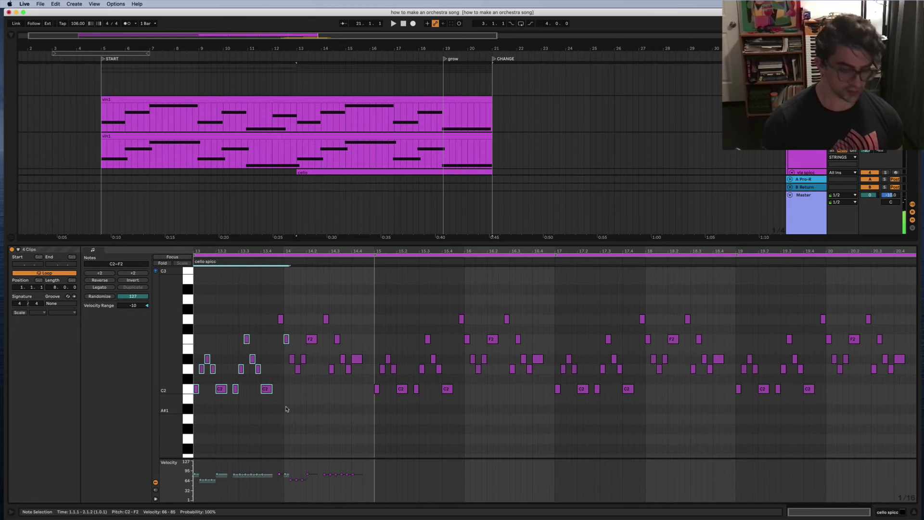
key(super+a)
key(shift+Up)
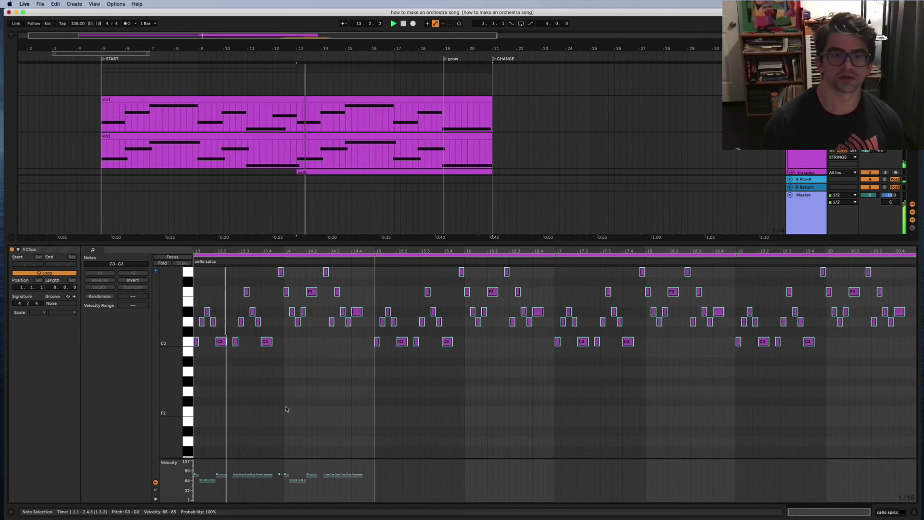
scroll(309, 146, down, 3)
click(309, 146)
scroll(310, 145, down, 2)
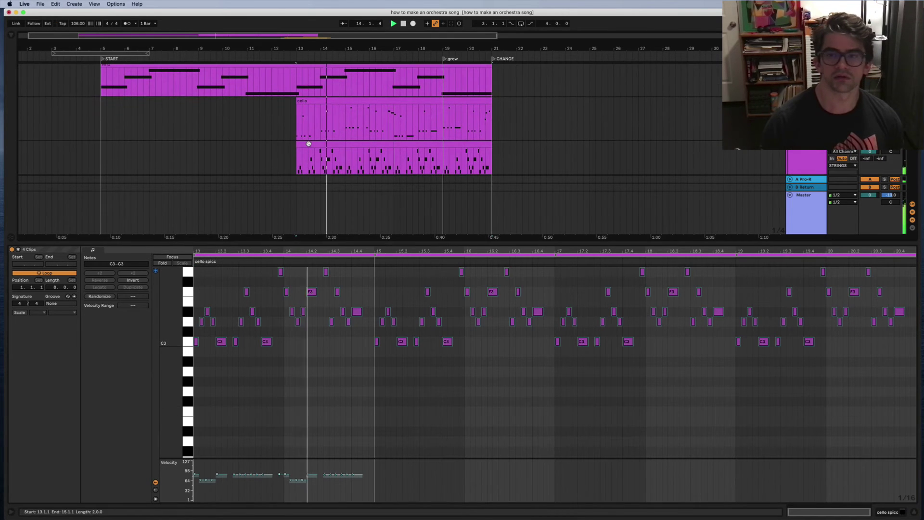
key(space)
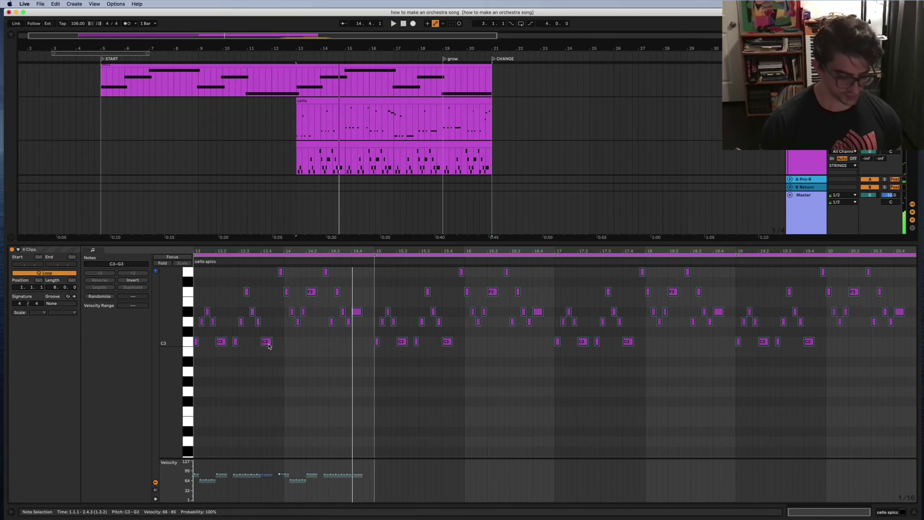
Lower the velocities of all the copied cello notes to a range of 43 to 56 and audition them.
drag(268, 341, 268, 348)
key(space)
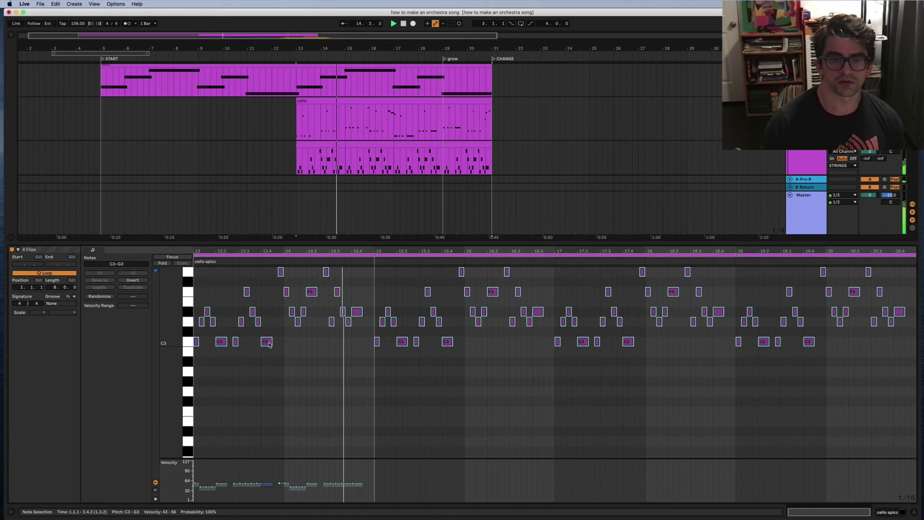
click(291, 376)
key(space)
Transpose all notes in the copied cello clips down four semitones, bringing the lowest notes to G#2.
drag(201, 294, 211, 346)
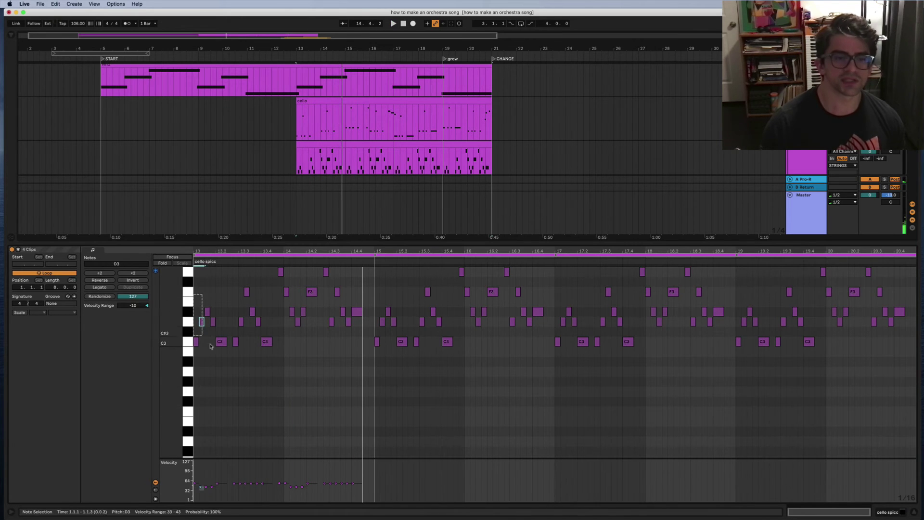
key(super+a)
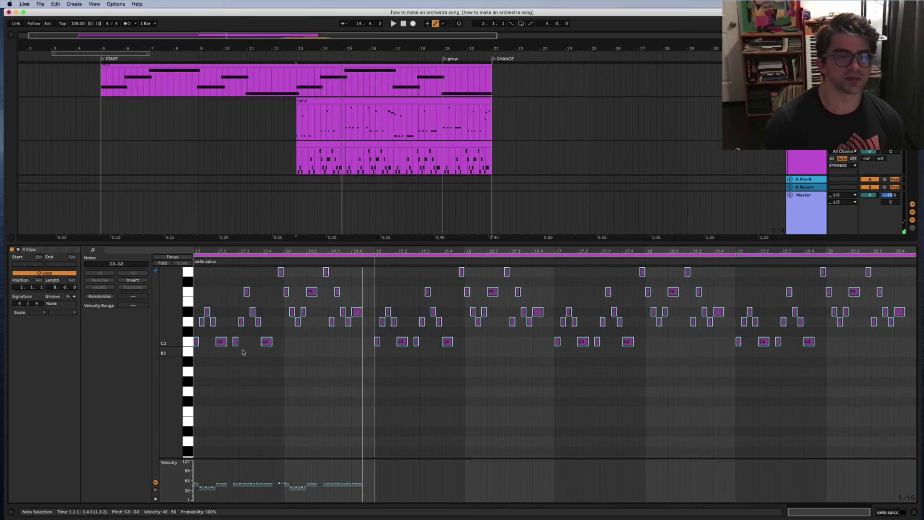
key(Down)
key(Down)
key(Down)
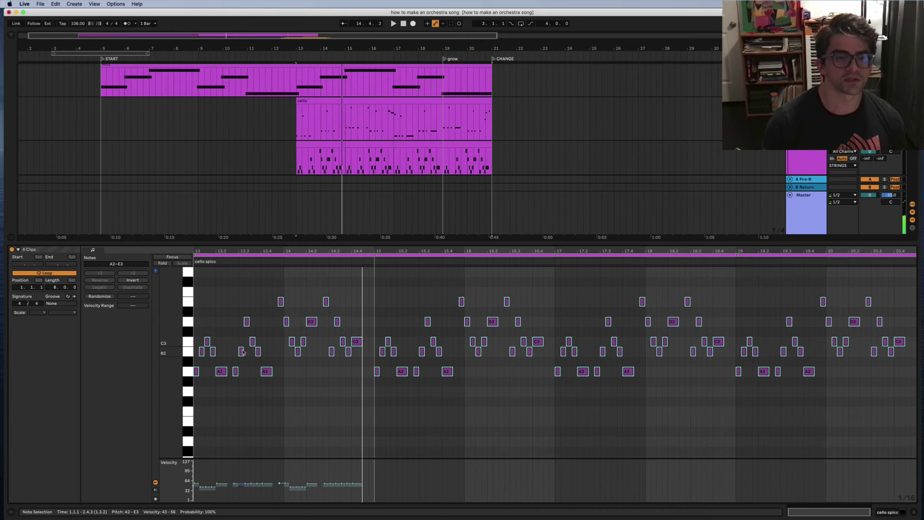
key(Down)
Raise every B2 note in the copied cello clips three semitones to D3 and audition the change.
click(222, 396)
click(188, 363)
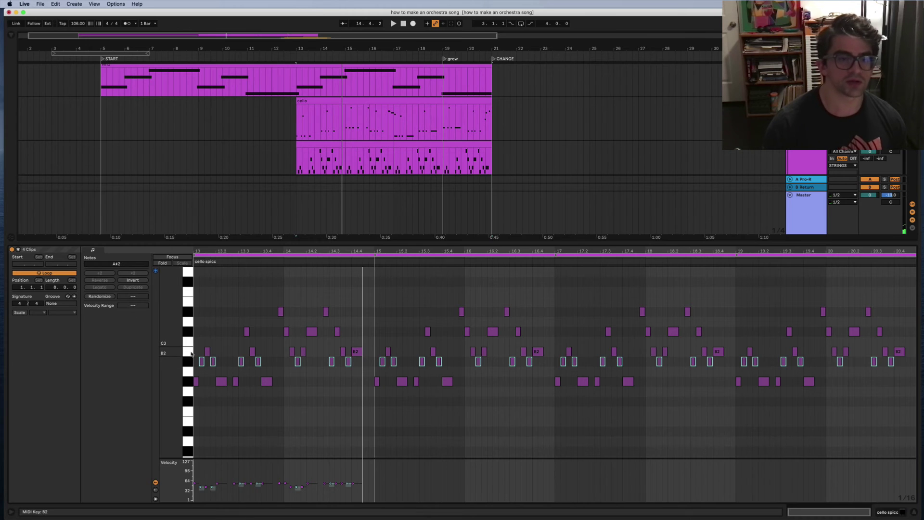
click(190, 353)
key(Up)
key(Up)
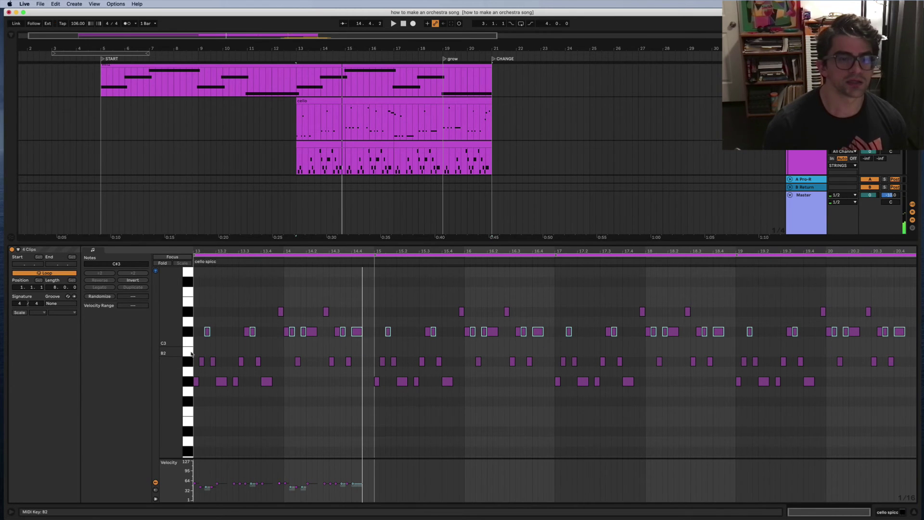
key(Up)
key(space)
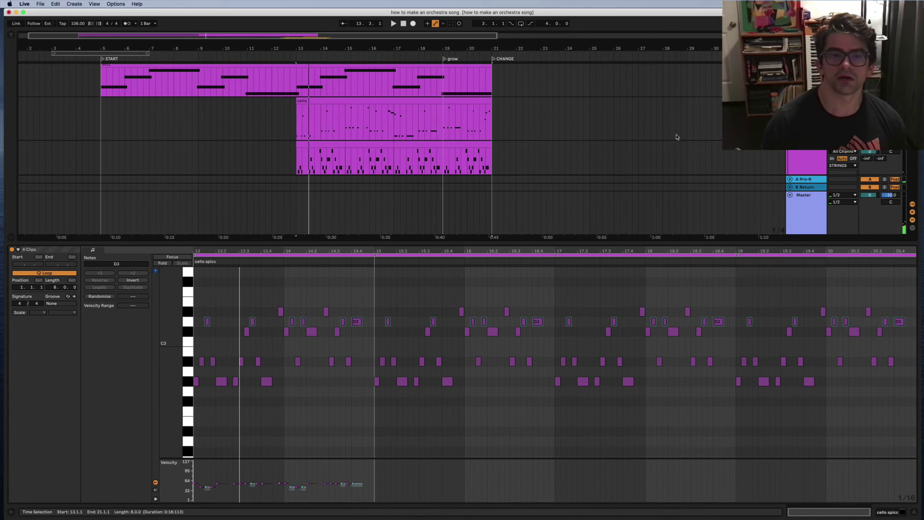
Solo the vlaspicc track and play from bar 13 to check the new harmony.
scroll(676, 137, up, 2)
scroll(676, 137, down, 3)
scroll(677, 137, up, 3)
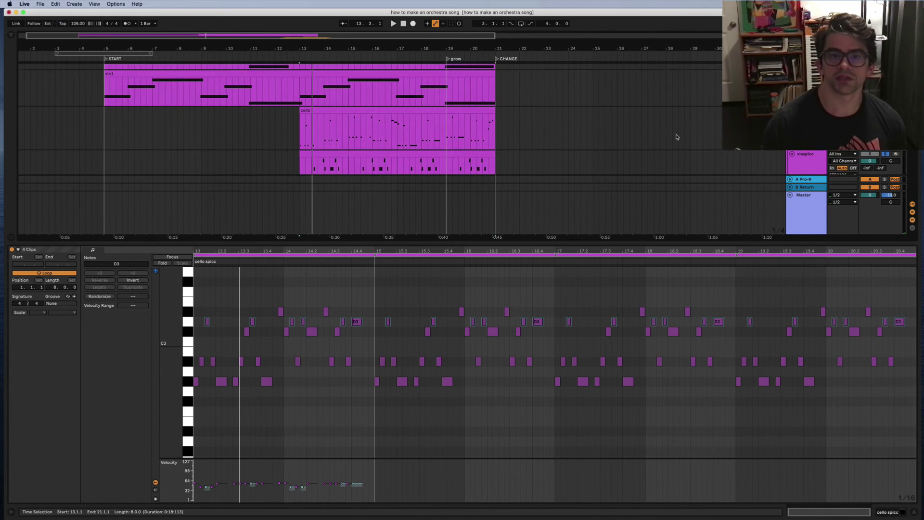
scroll(676, 137, down, 3)
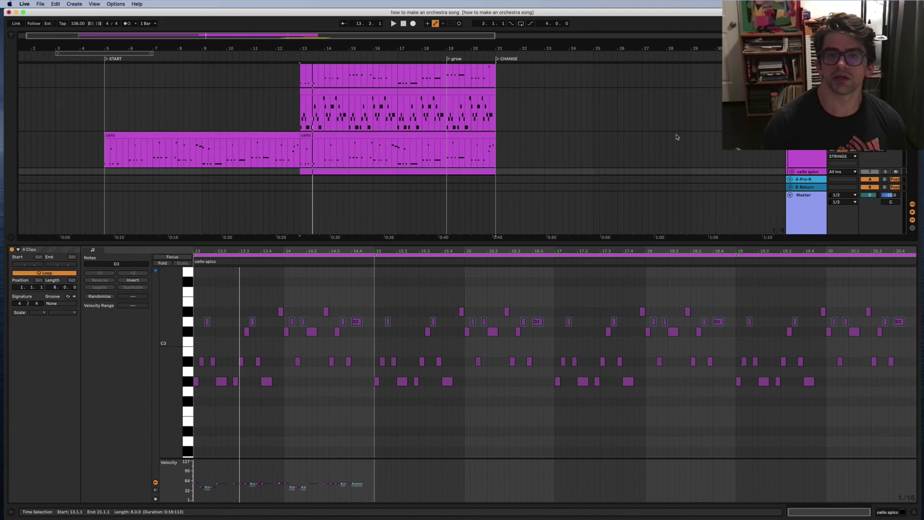
scroll(676, 137, down, 2)
key(space)
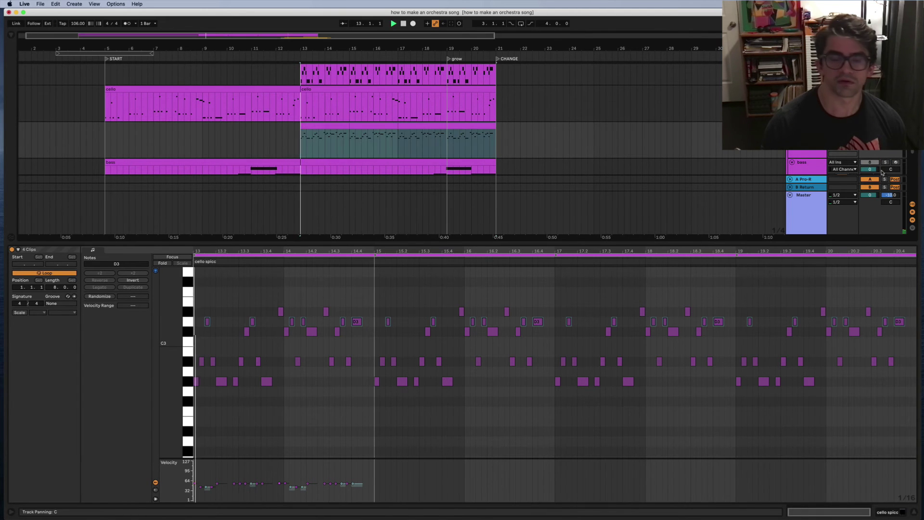
scroll(402, 145, up, 1)
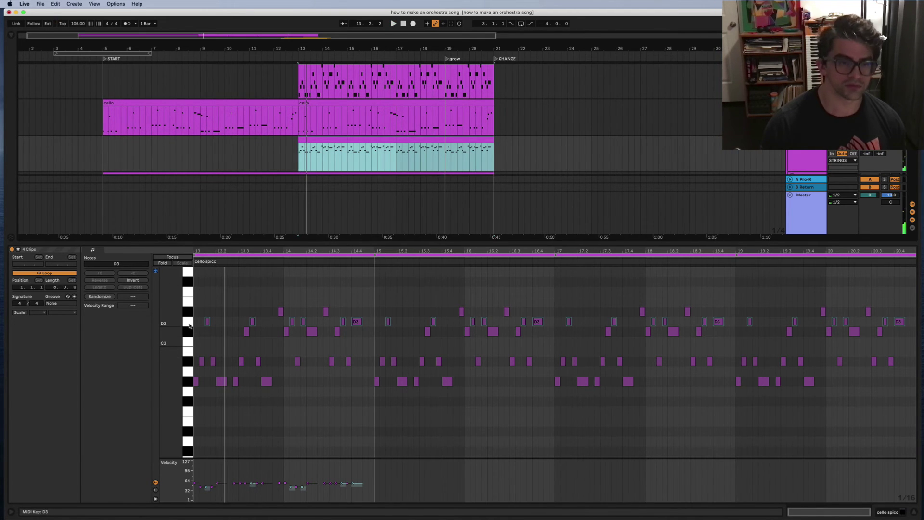
Transpose all notes in the copied cello clips down one semitone, bringing the lowest notes to G2.
key(super+a)
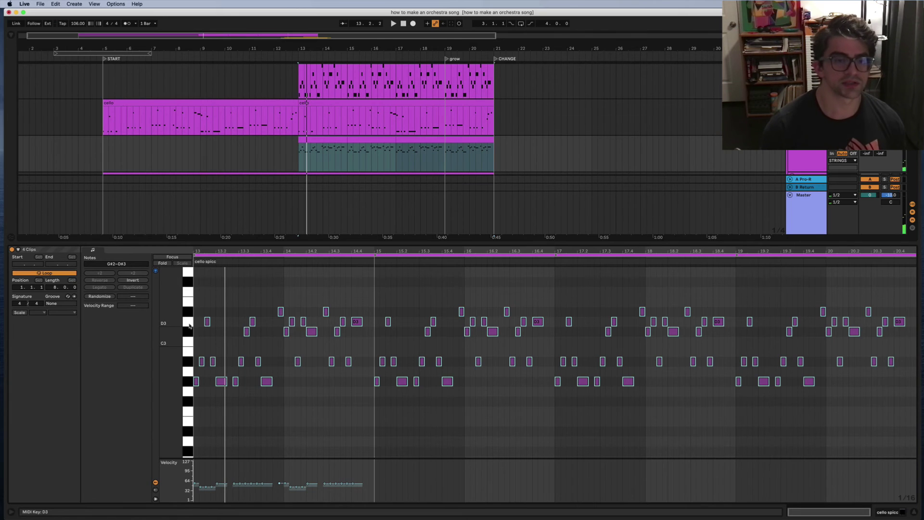
key(Down)
click(209, 430)
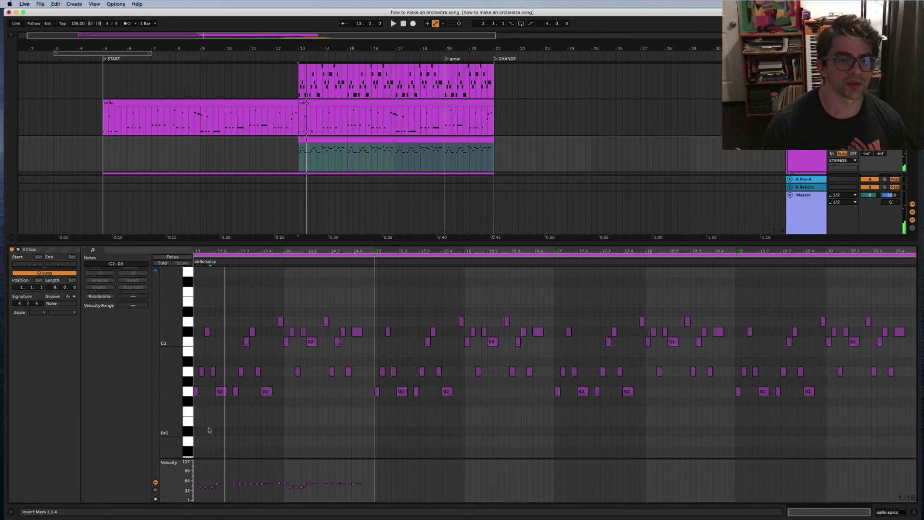
Raise every A2 note in the copied cello clips one semitone to A#2.
click(187, 391)
click(188, 374)
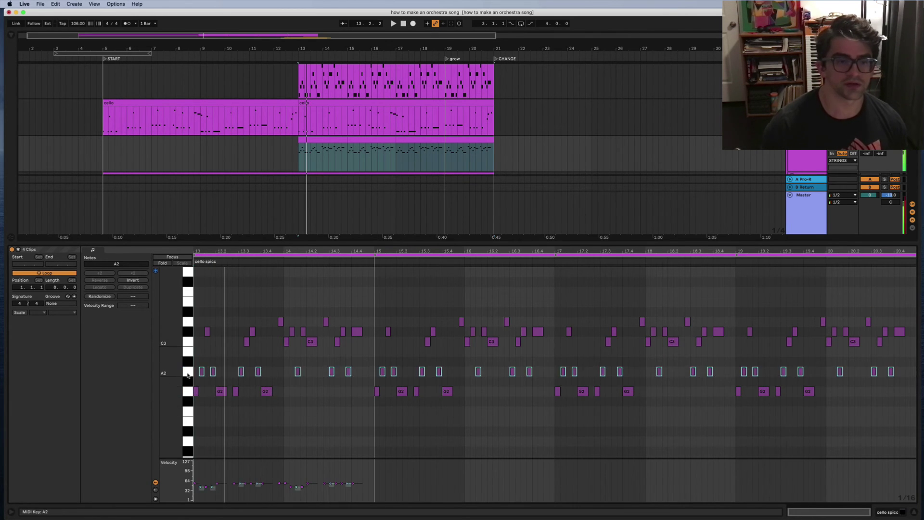
key(Down)
key(Up)
key(Up)
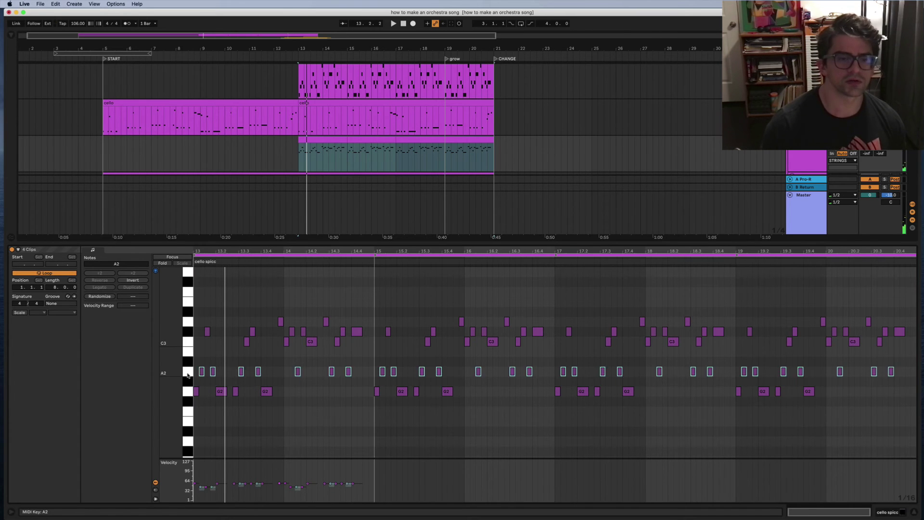
click(192, 351)
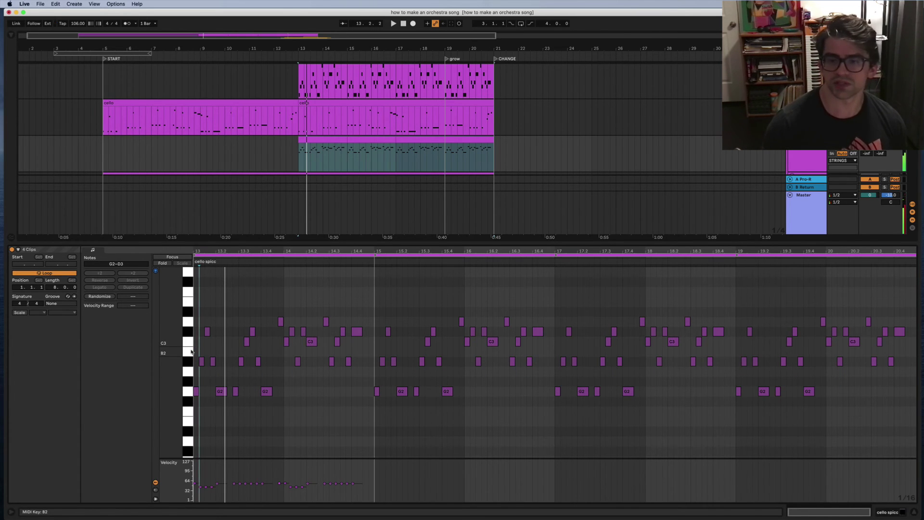
Raise every C#3 note in the copied cello clips two semitones to D#3 and play back the revised harmony.
click(190, 343)
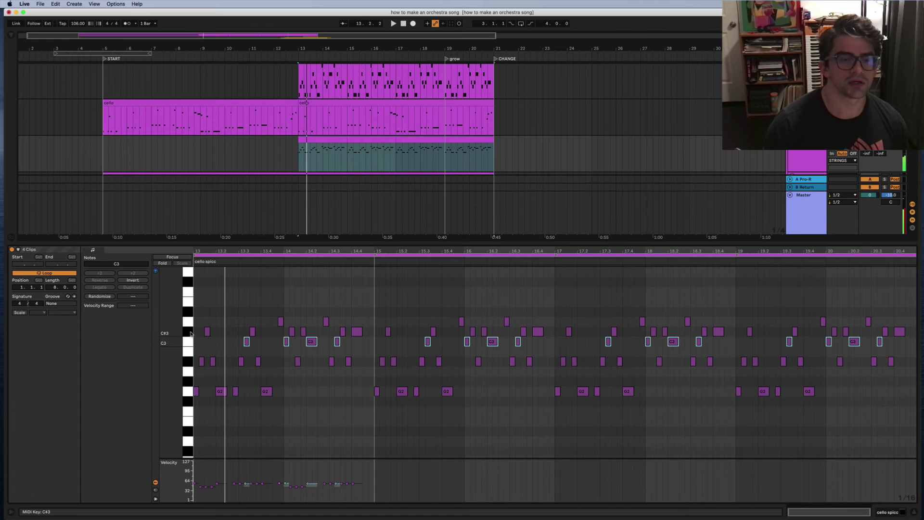
click(190, 334)
key(Up)
key(Up)
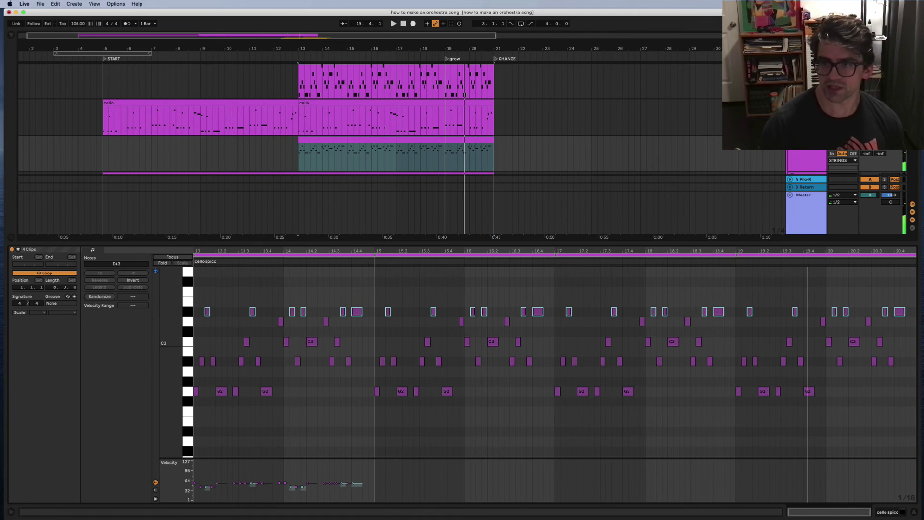
key(space)
key(space)
key(space)
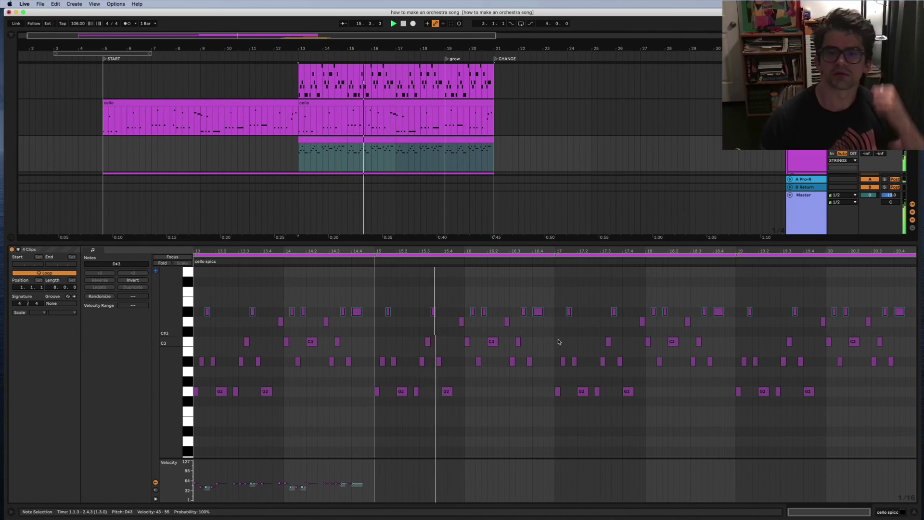
Pan the original cello spicc track to 50L and its duplicate to 50R, and lower the duplicate's volume to -1.0 dB.
drag(569, 239, 570, 341)
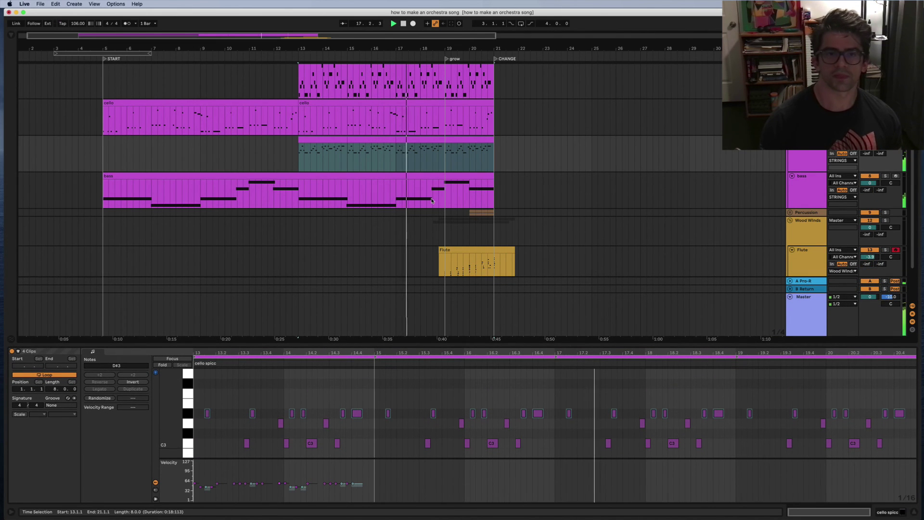
scroll(432, 201, up, 5)
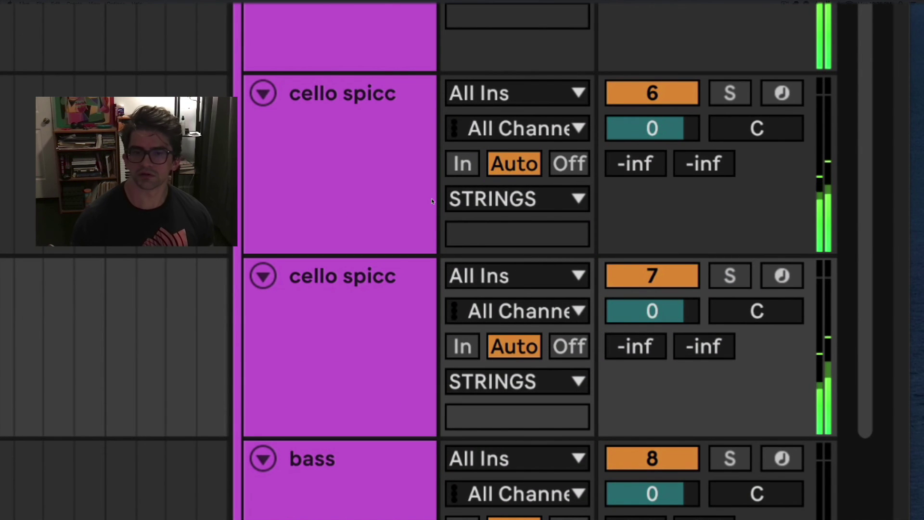
mouse_move(920, 195)
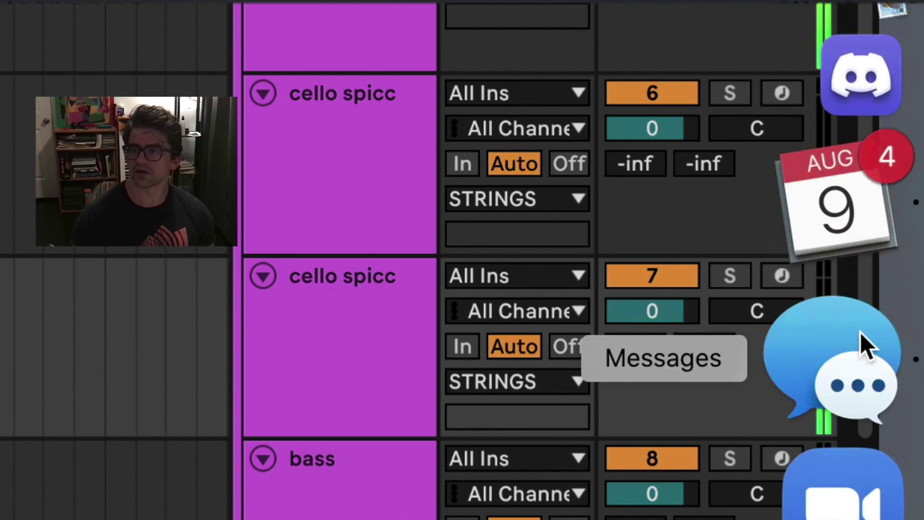
drag(796, 310, 752, 499)
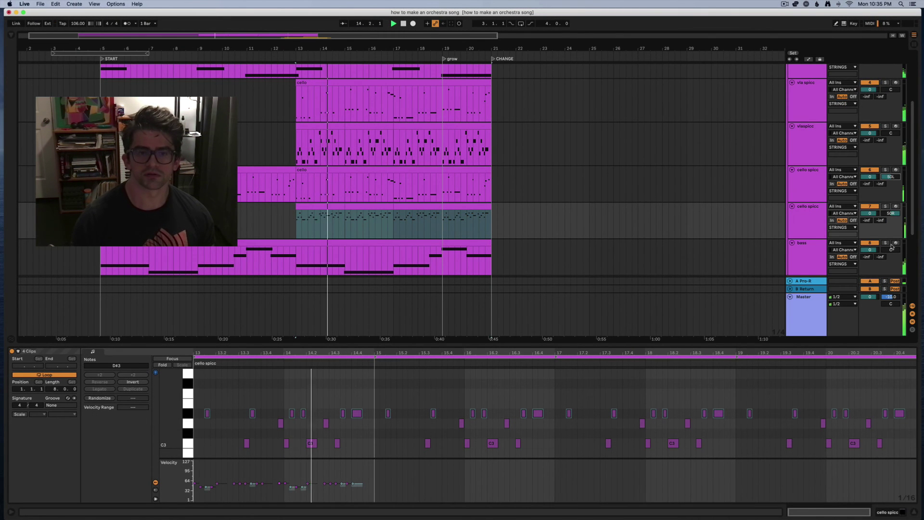
drag(874, 213, 874, 215)
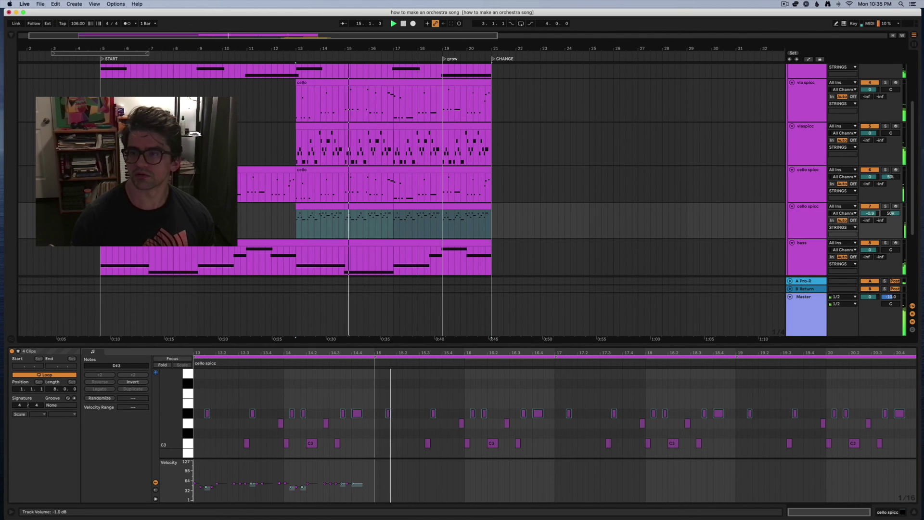